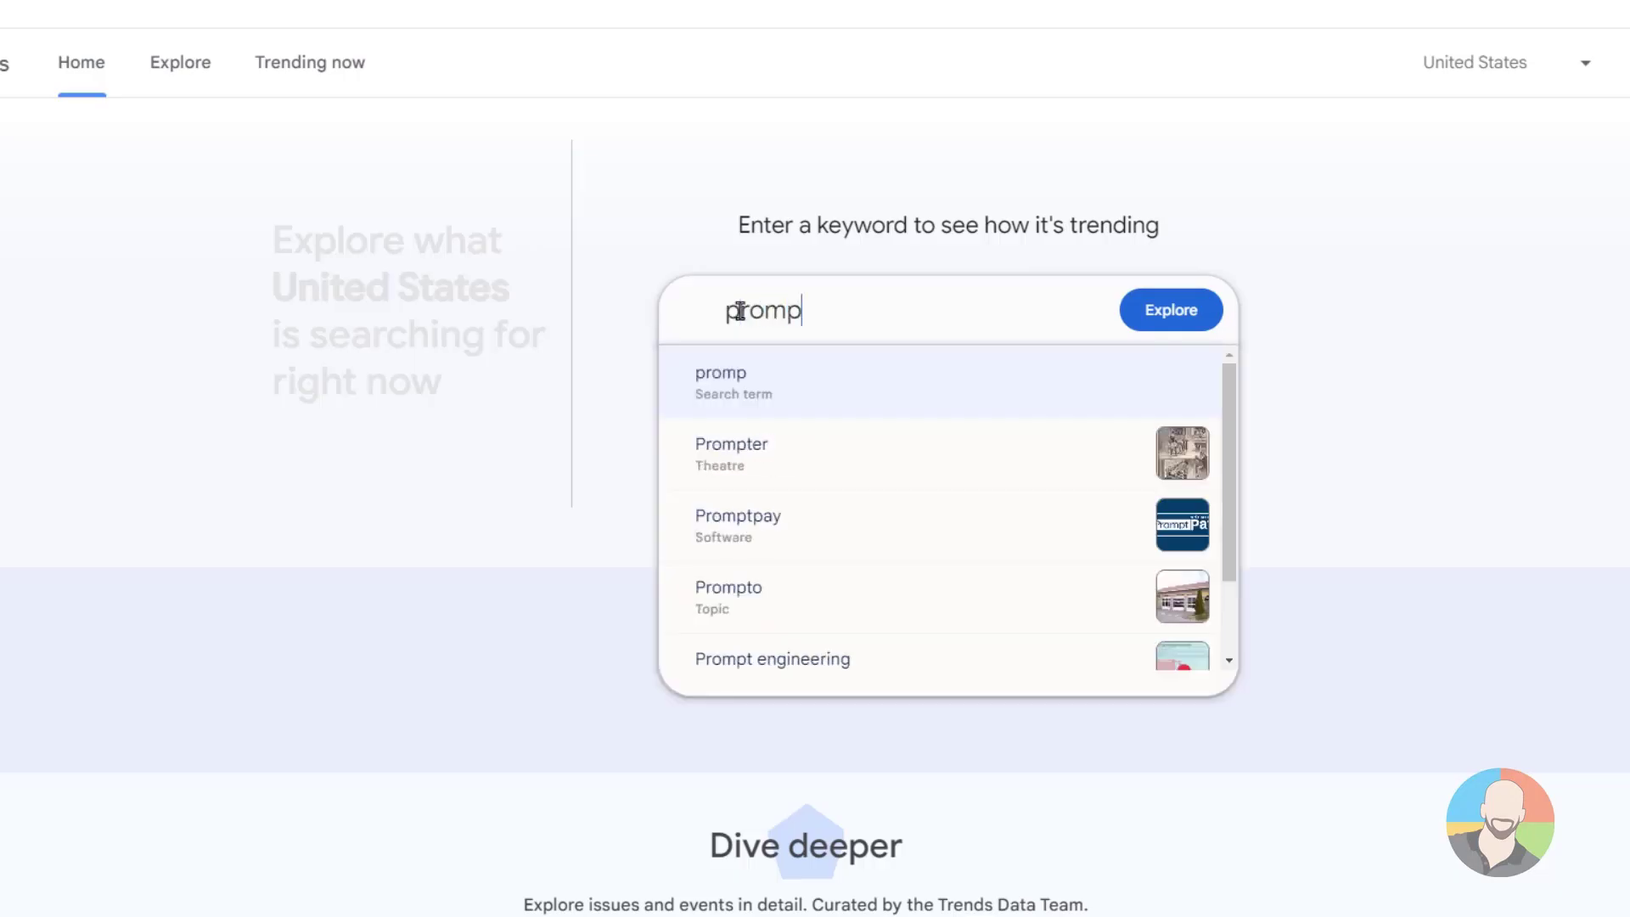
- Explore the search trend for the keyword "prompt engineer" in the United States
text(engineer)
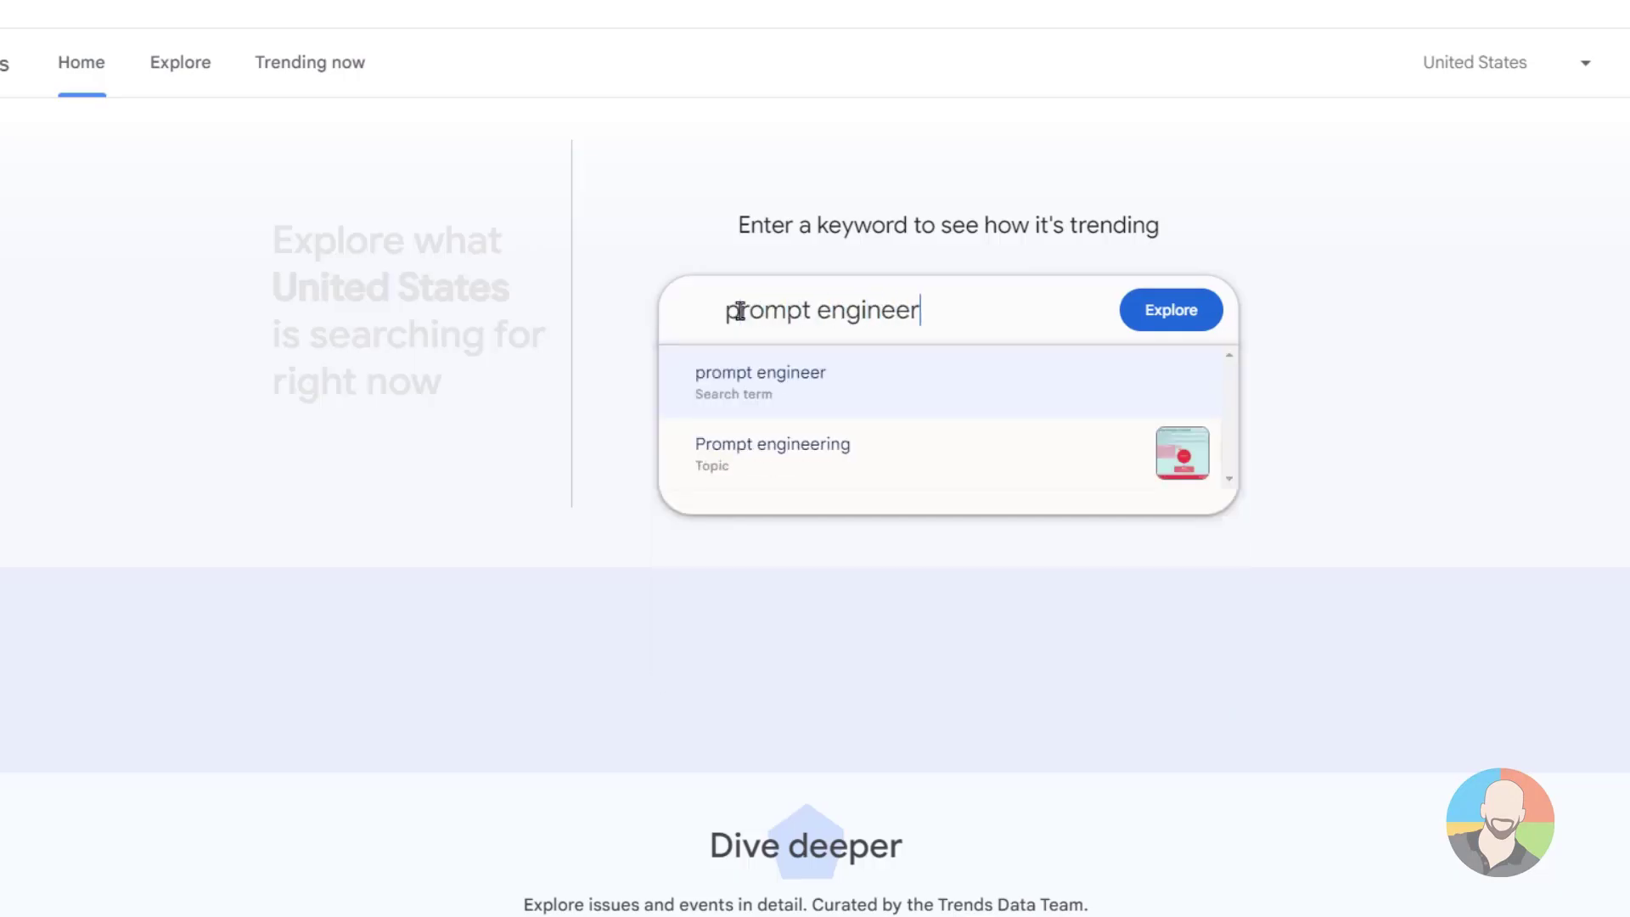
click(1172, 310)
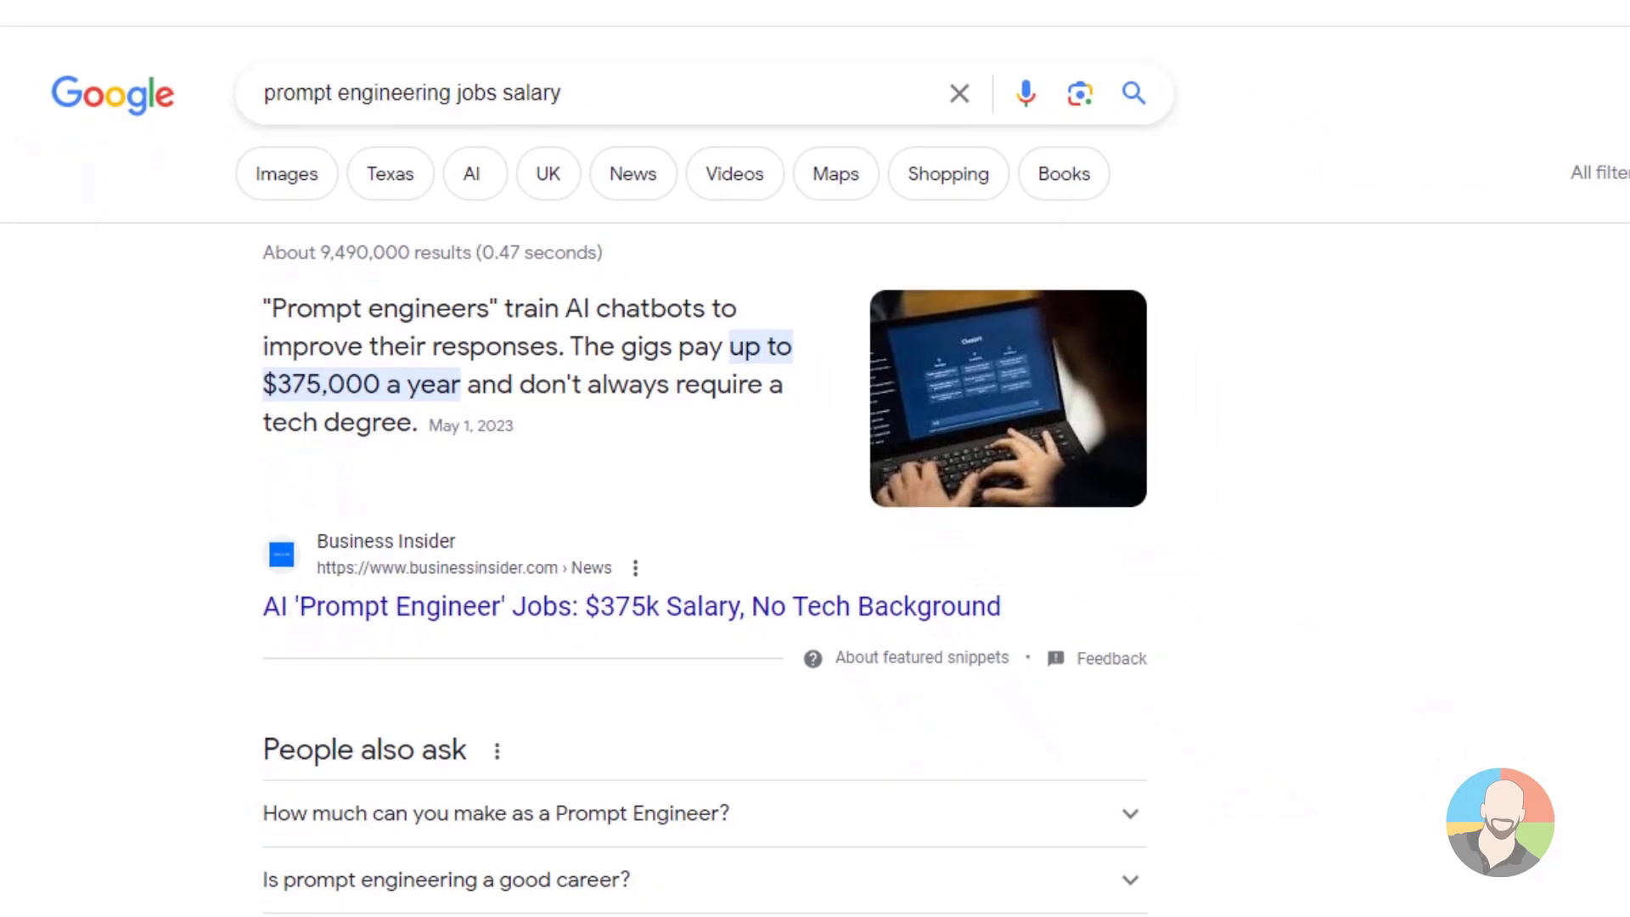
- Look through the Google results for "prompt engineering jobs salary", including the job listings and career articles
scroll(815, 510, down, 8)
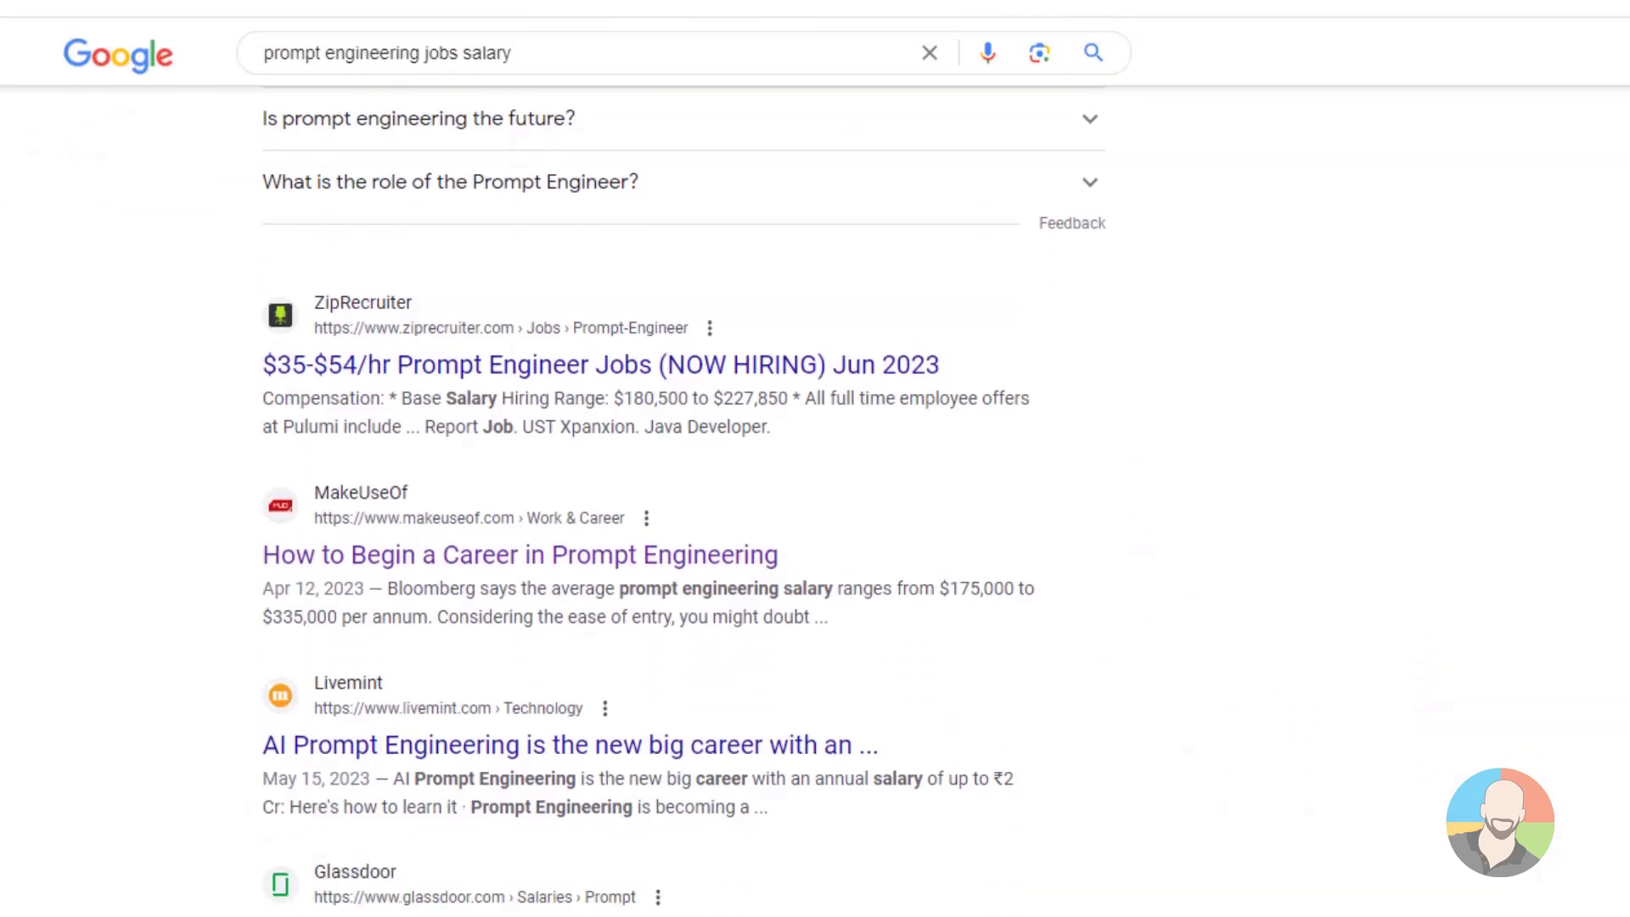
scroll(685, 501, down, 6)
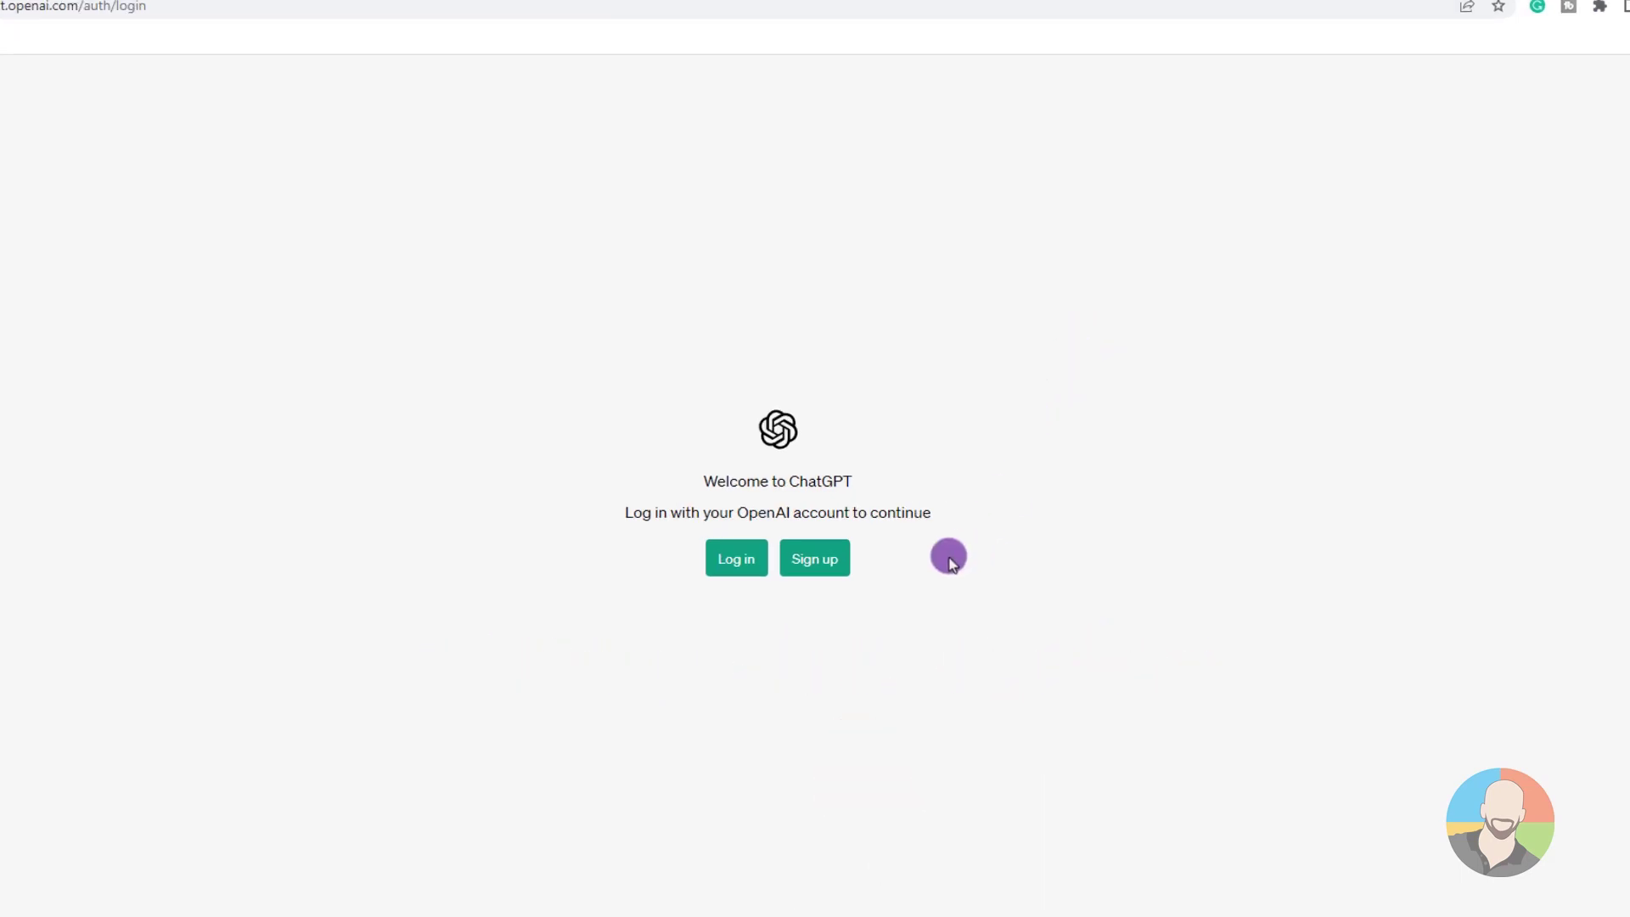
- Start signing up for a new ChatGPT account and enter the account's email address
click(835, 569)
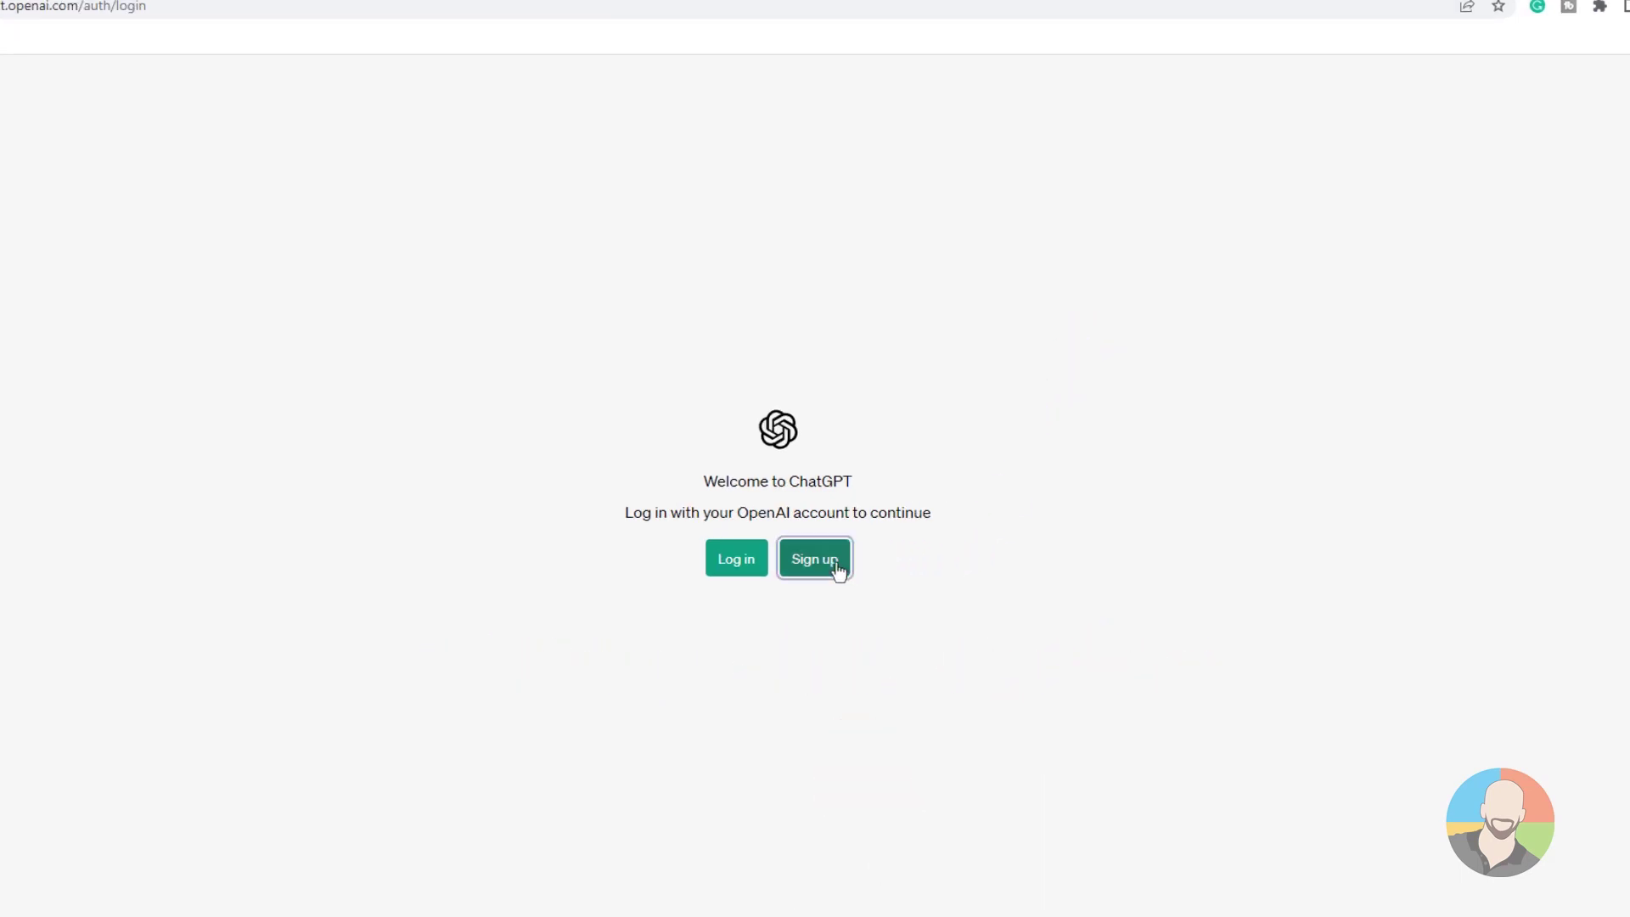
text(your_email_here)
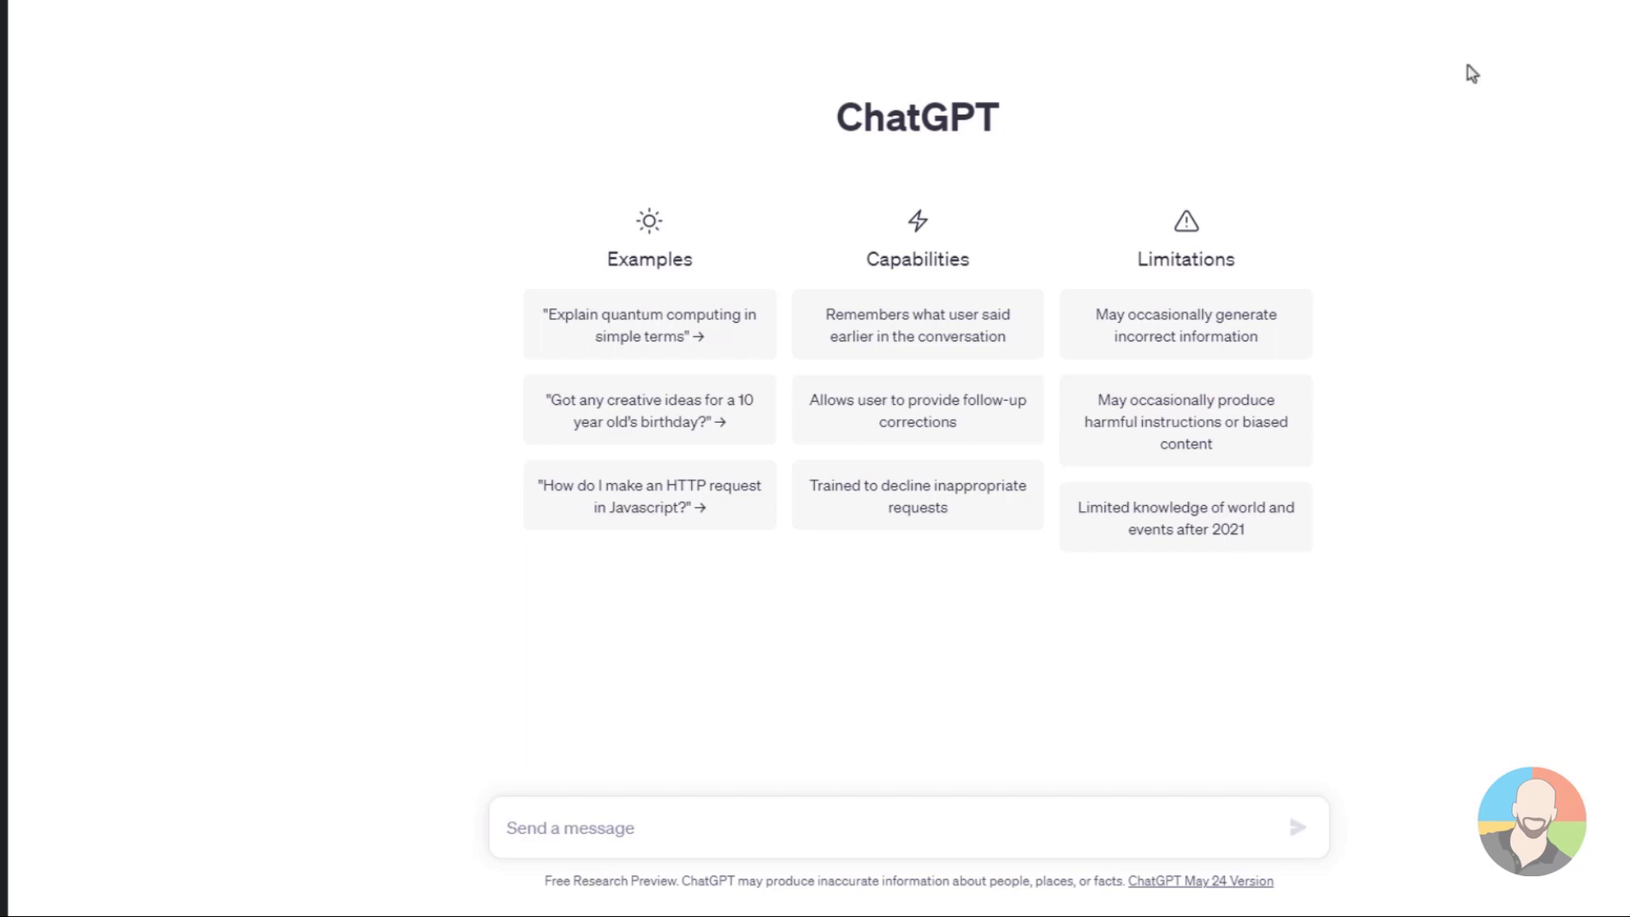
- Ask ChatGPT "what is the average temperature of the Sahara desert"
text(what is the average temperature of)
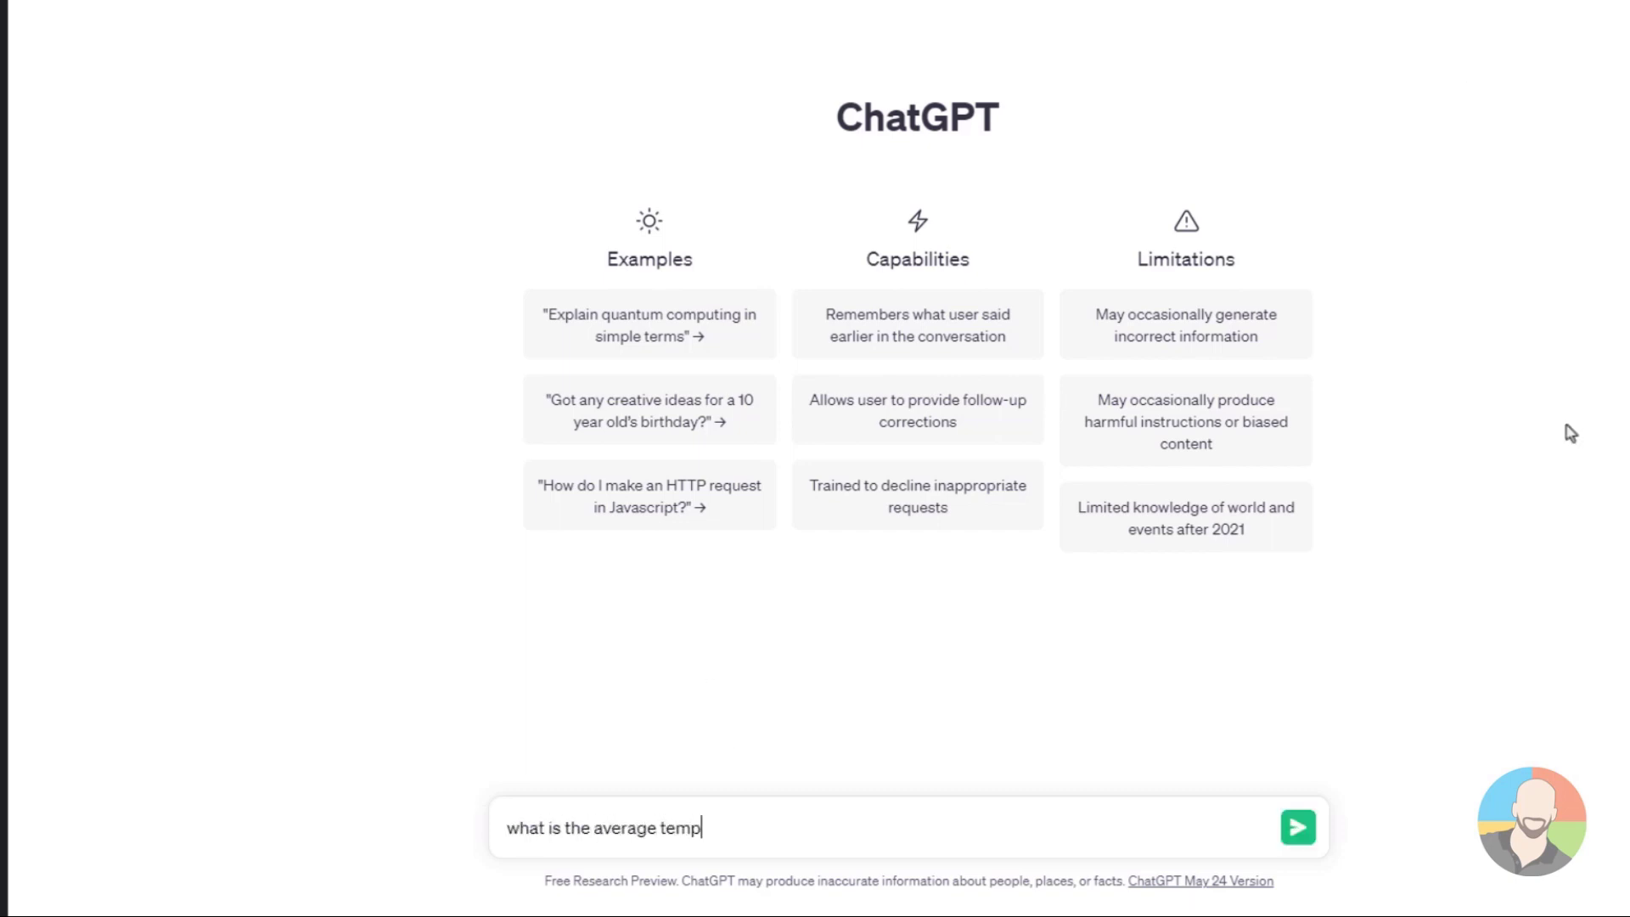
text( the Sahara desert)
key(Return)
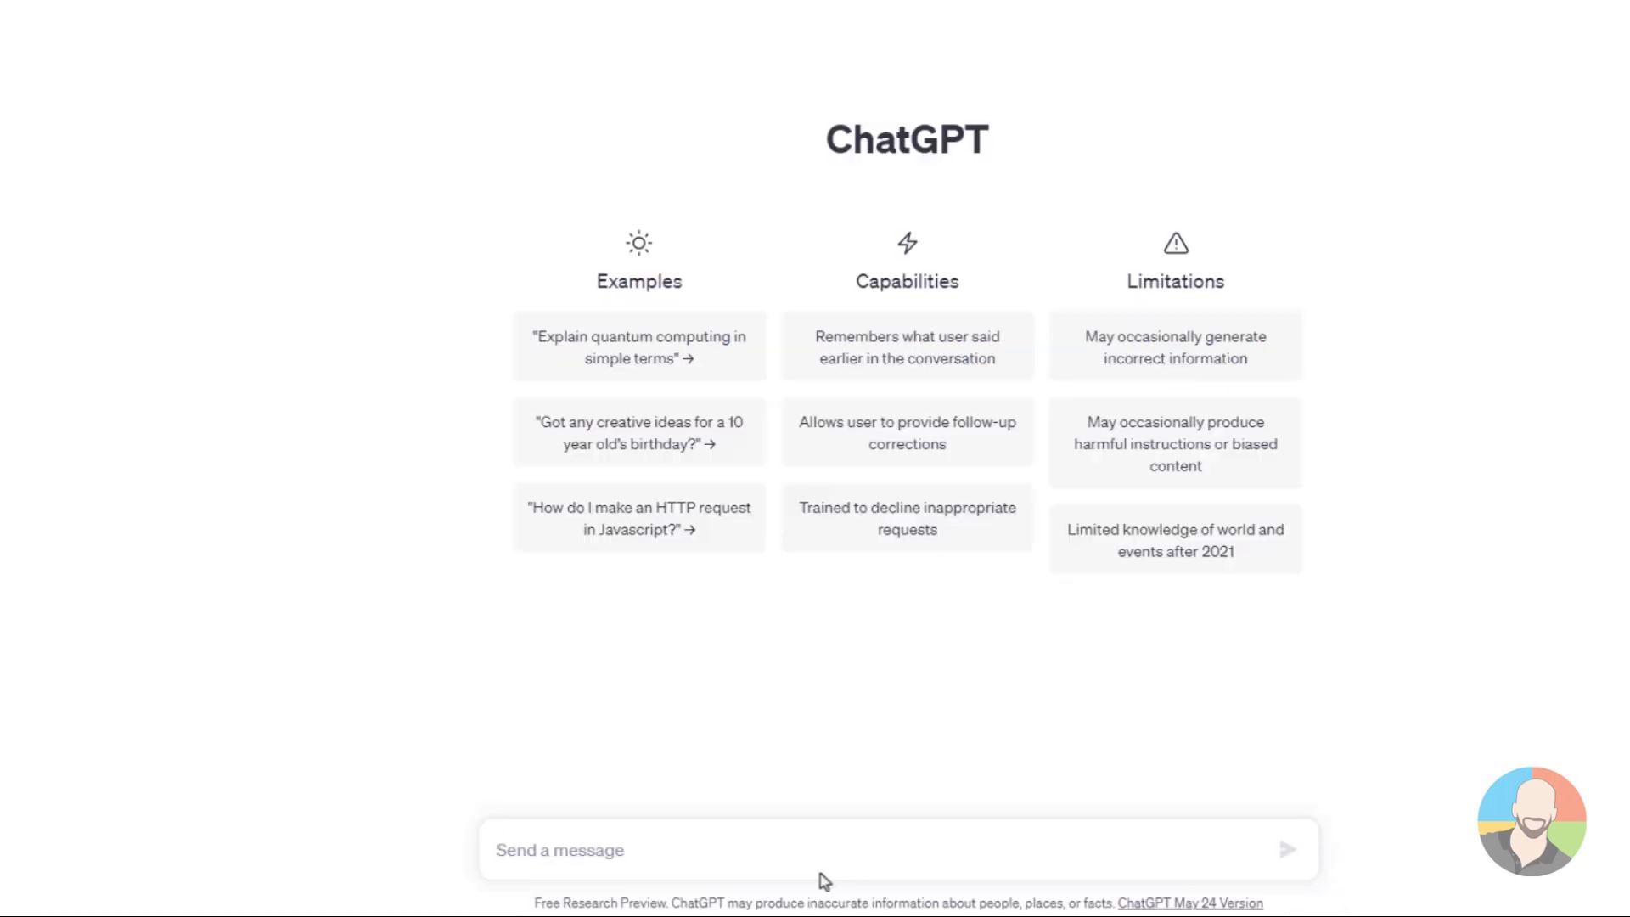
- Submit the prompt "generate 10 blog post titles for a custom chicken coop business"
text(gener)
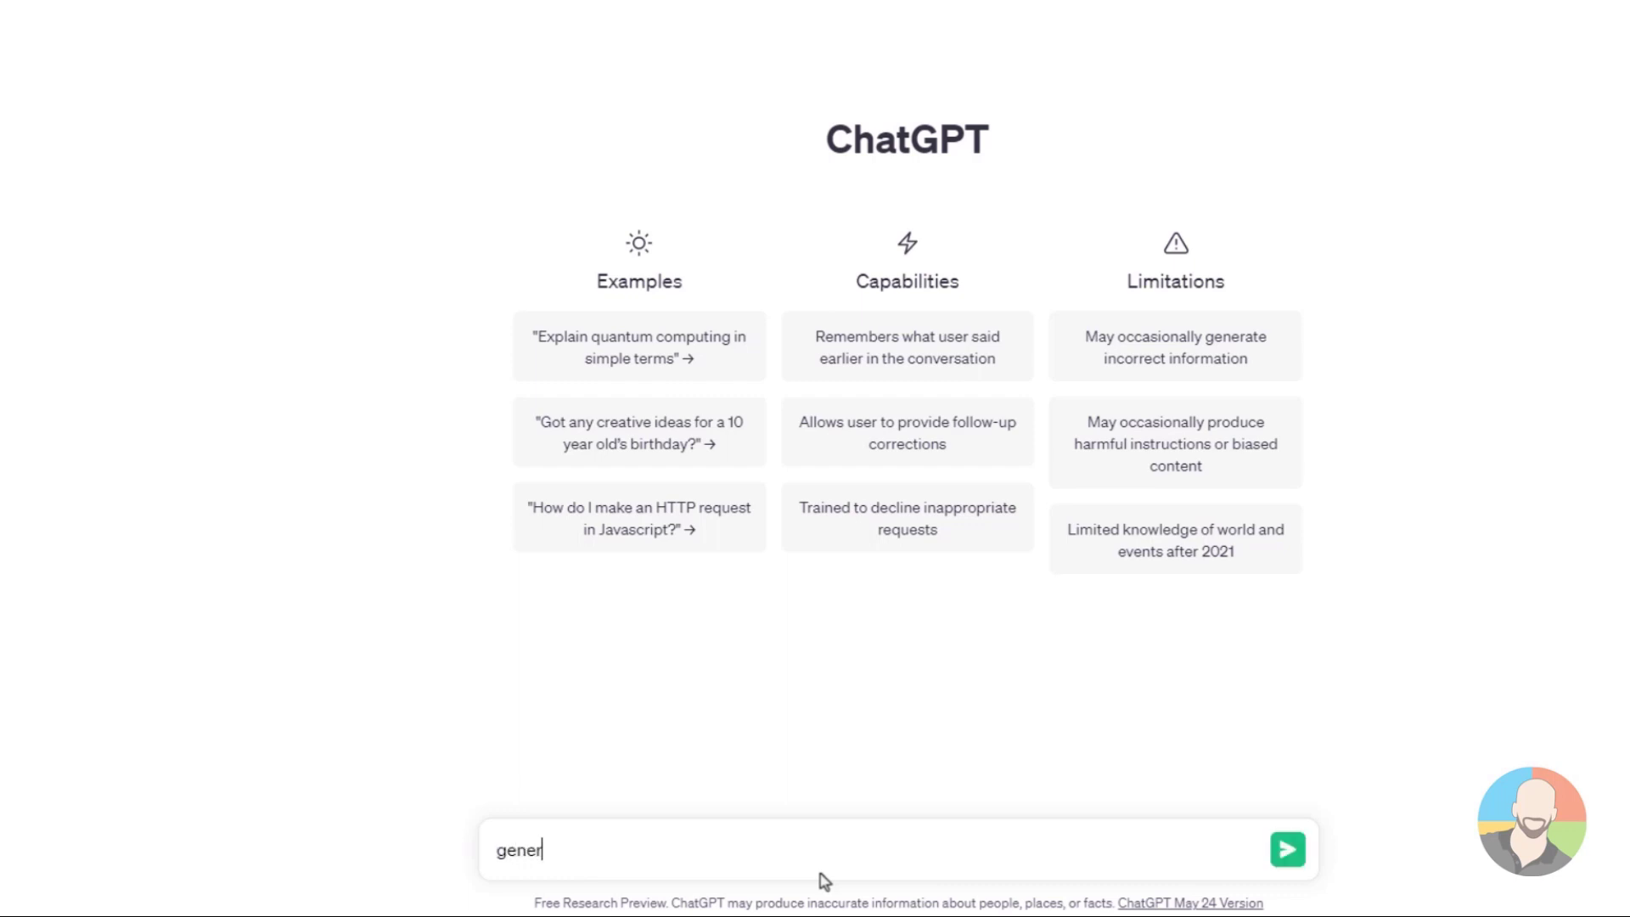
text(ate 10 blog post titles for a custom)
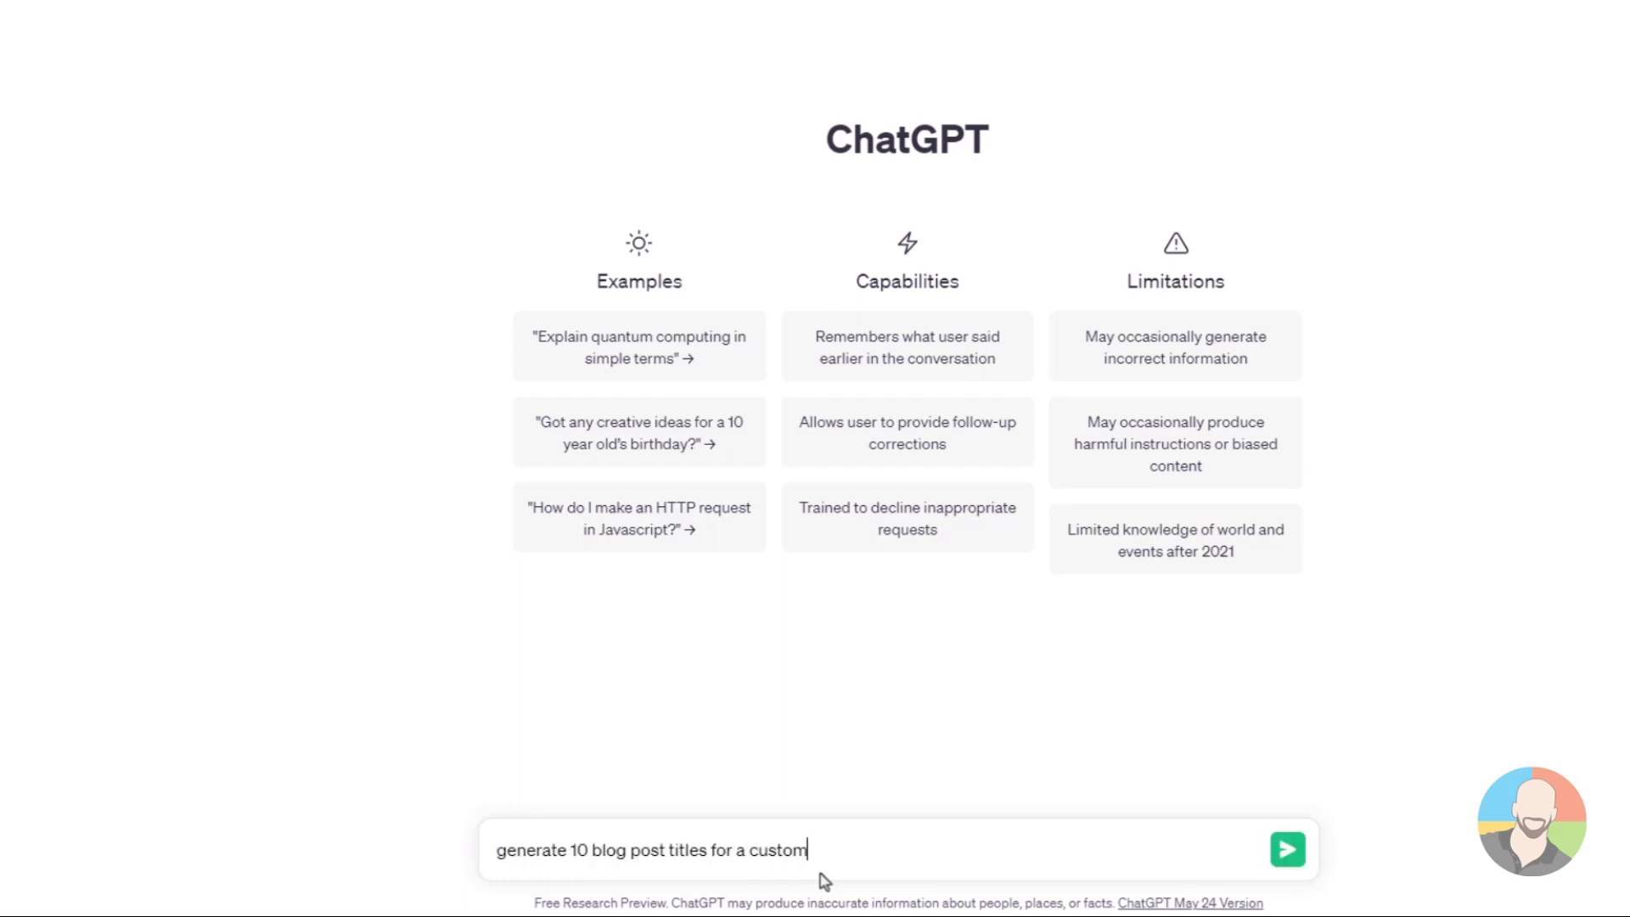
text( chicken coop business)
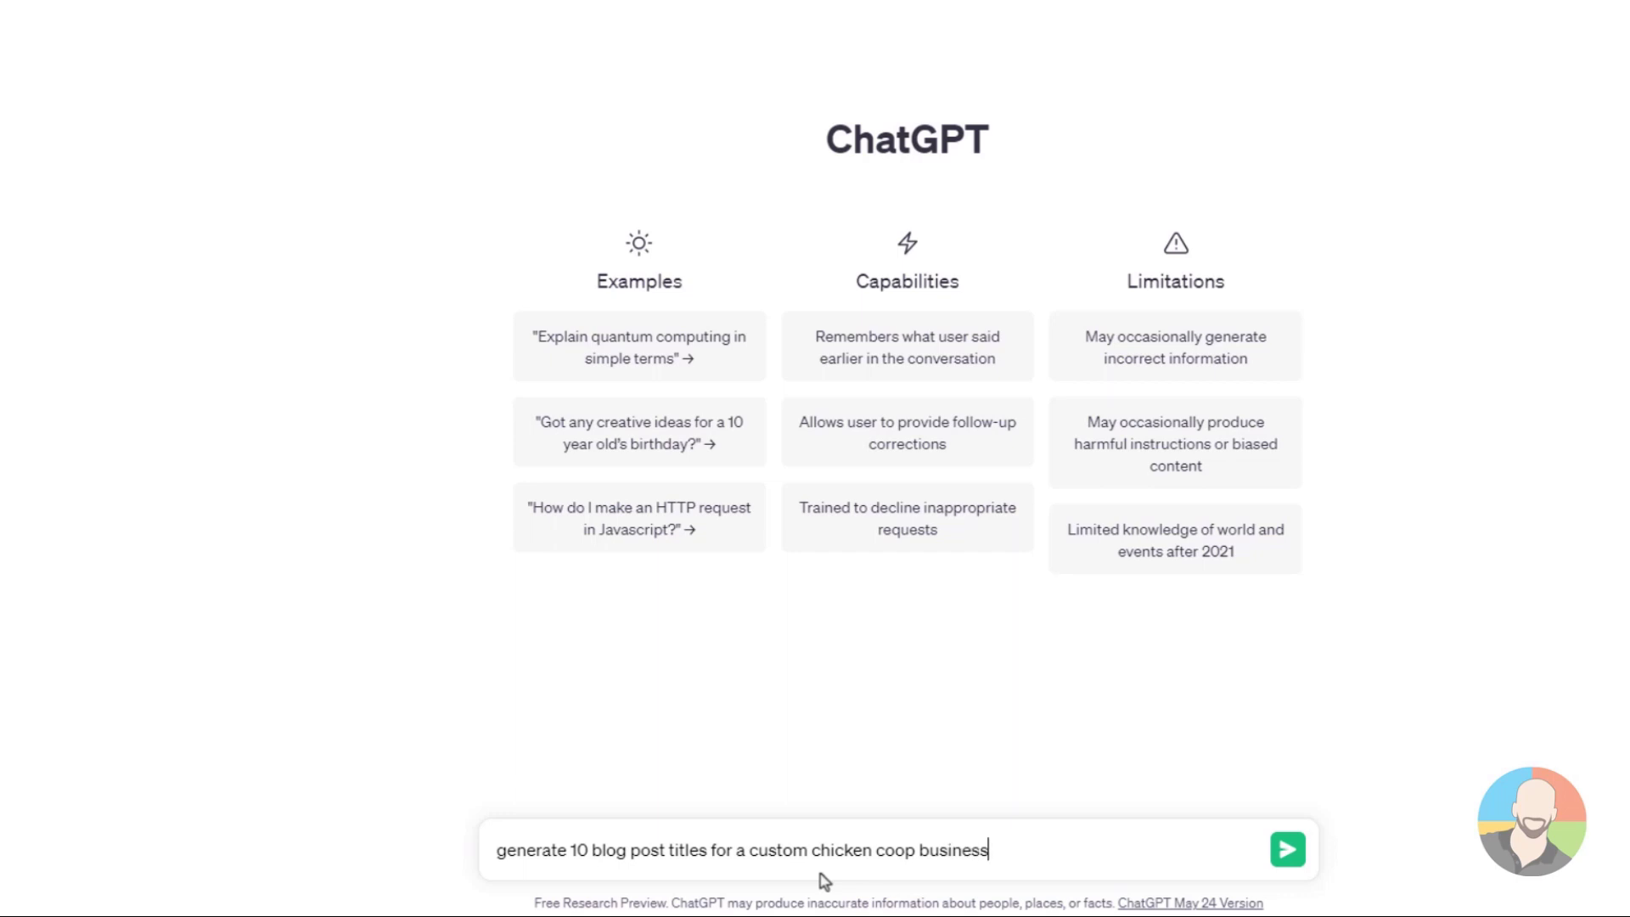
key(Return)
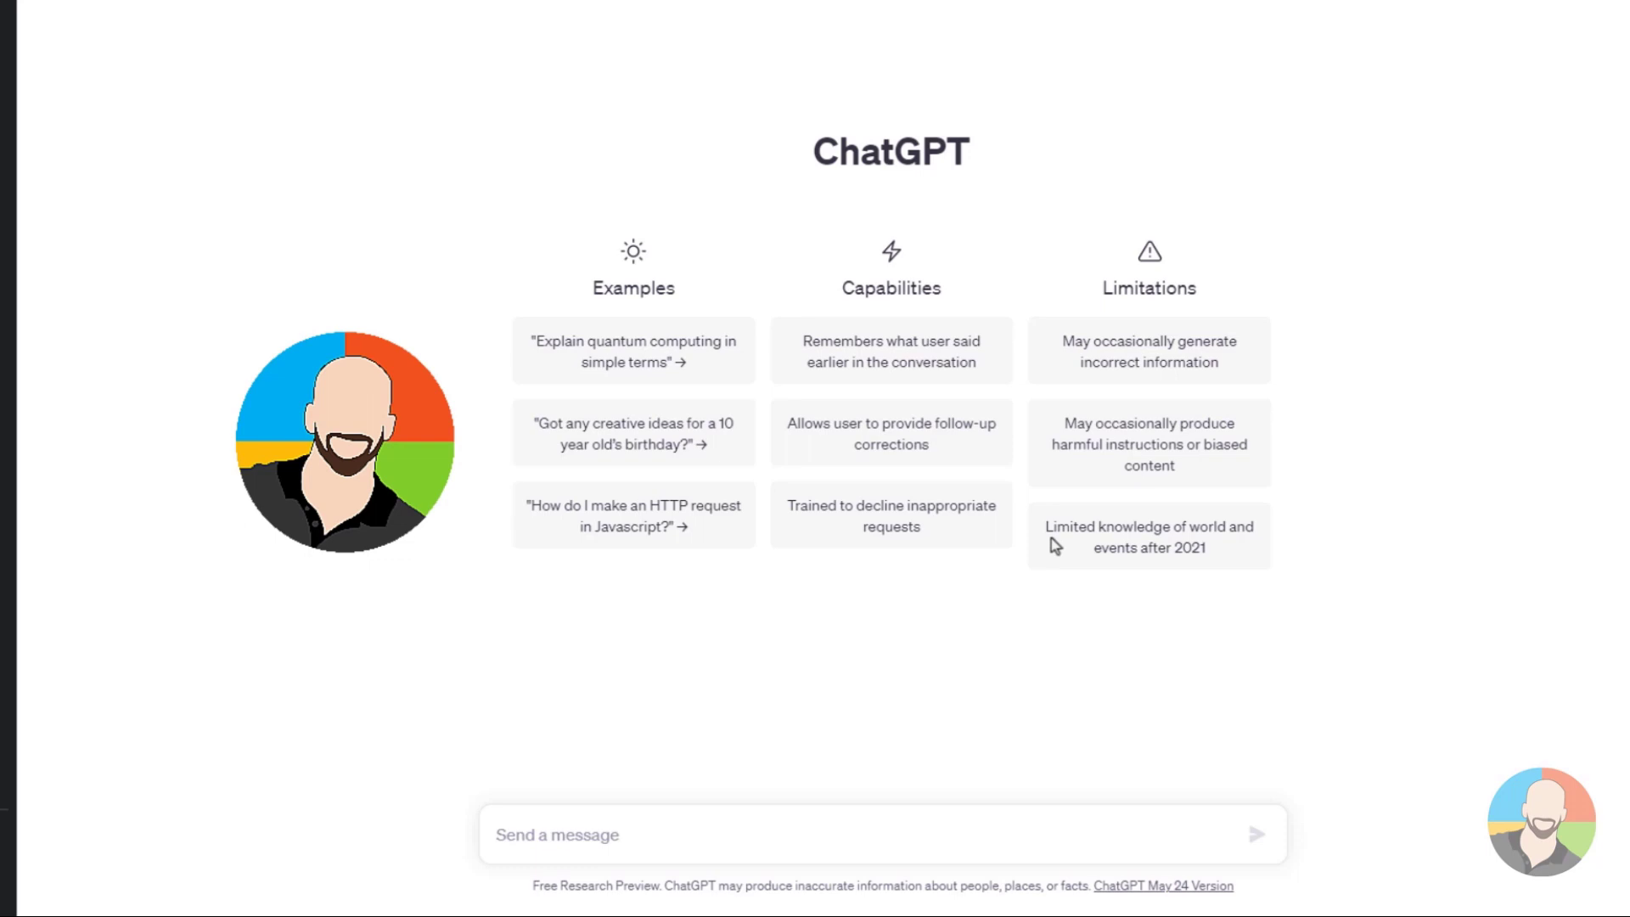
- Enter and submit a prompt made of multiplication question-and-answer examples, starting with "What is 7 multiplied by 3?", and review its pairs
key(ctrl+v)
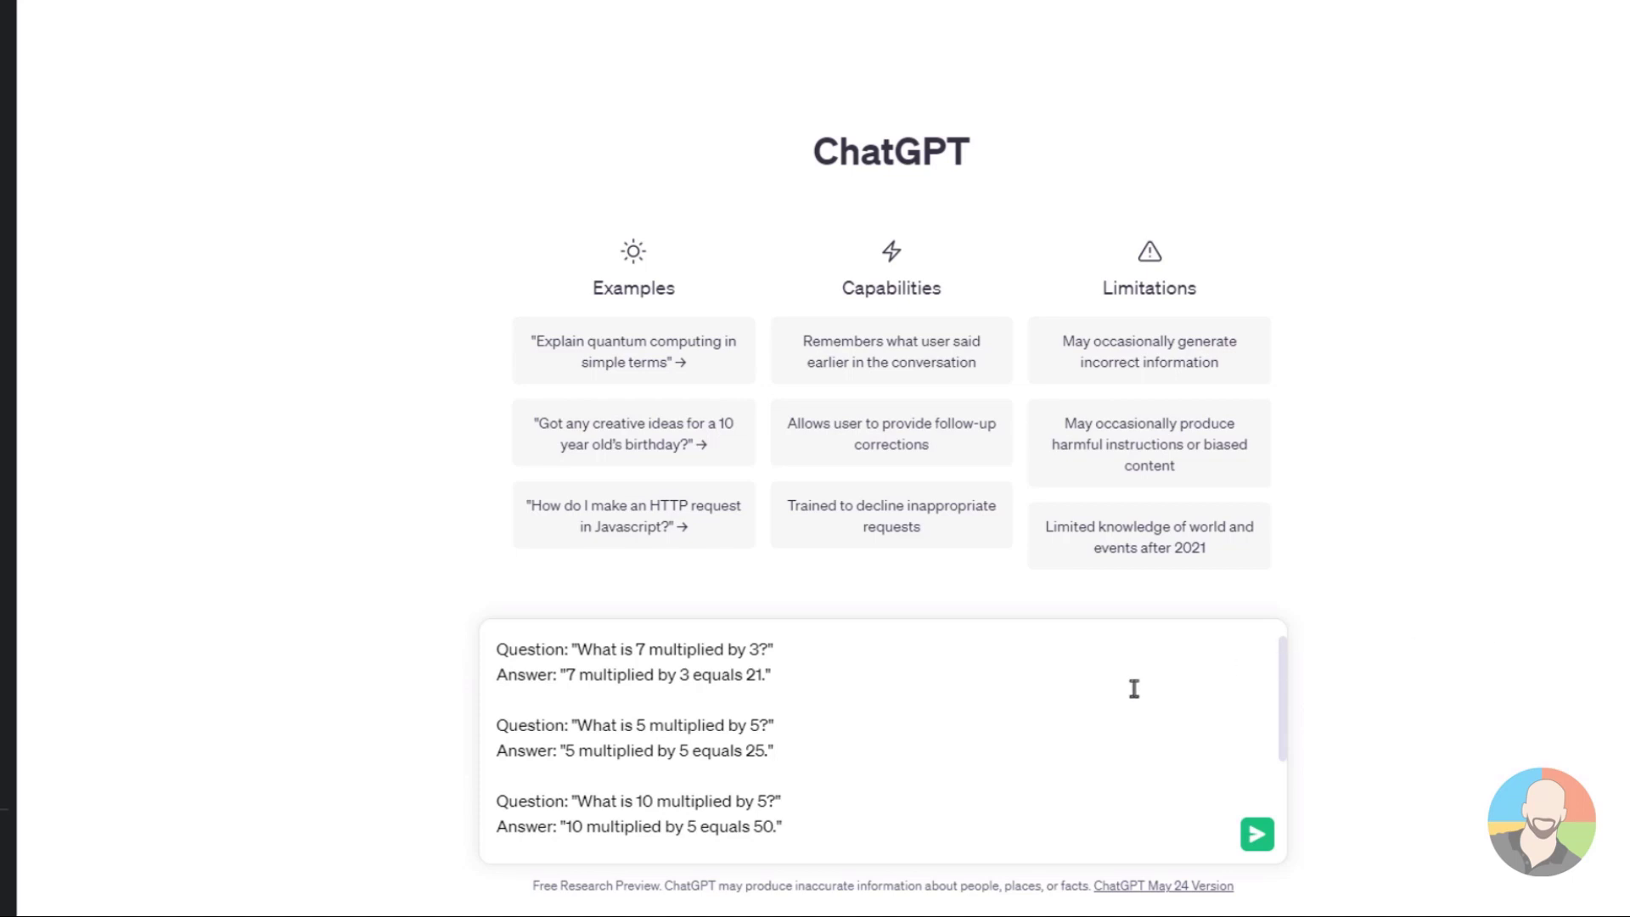
scroll(1135, 689, down, 1)
scroll(1135, 689, down, 4)
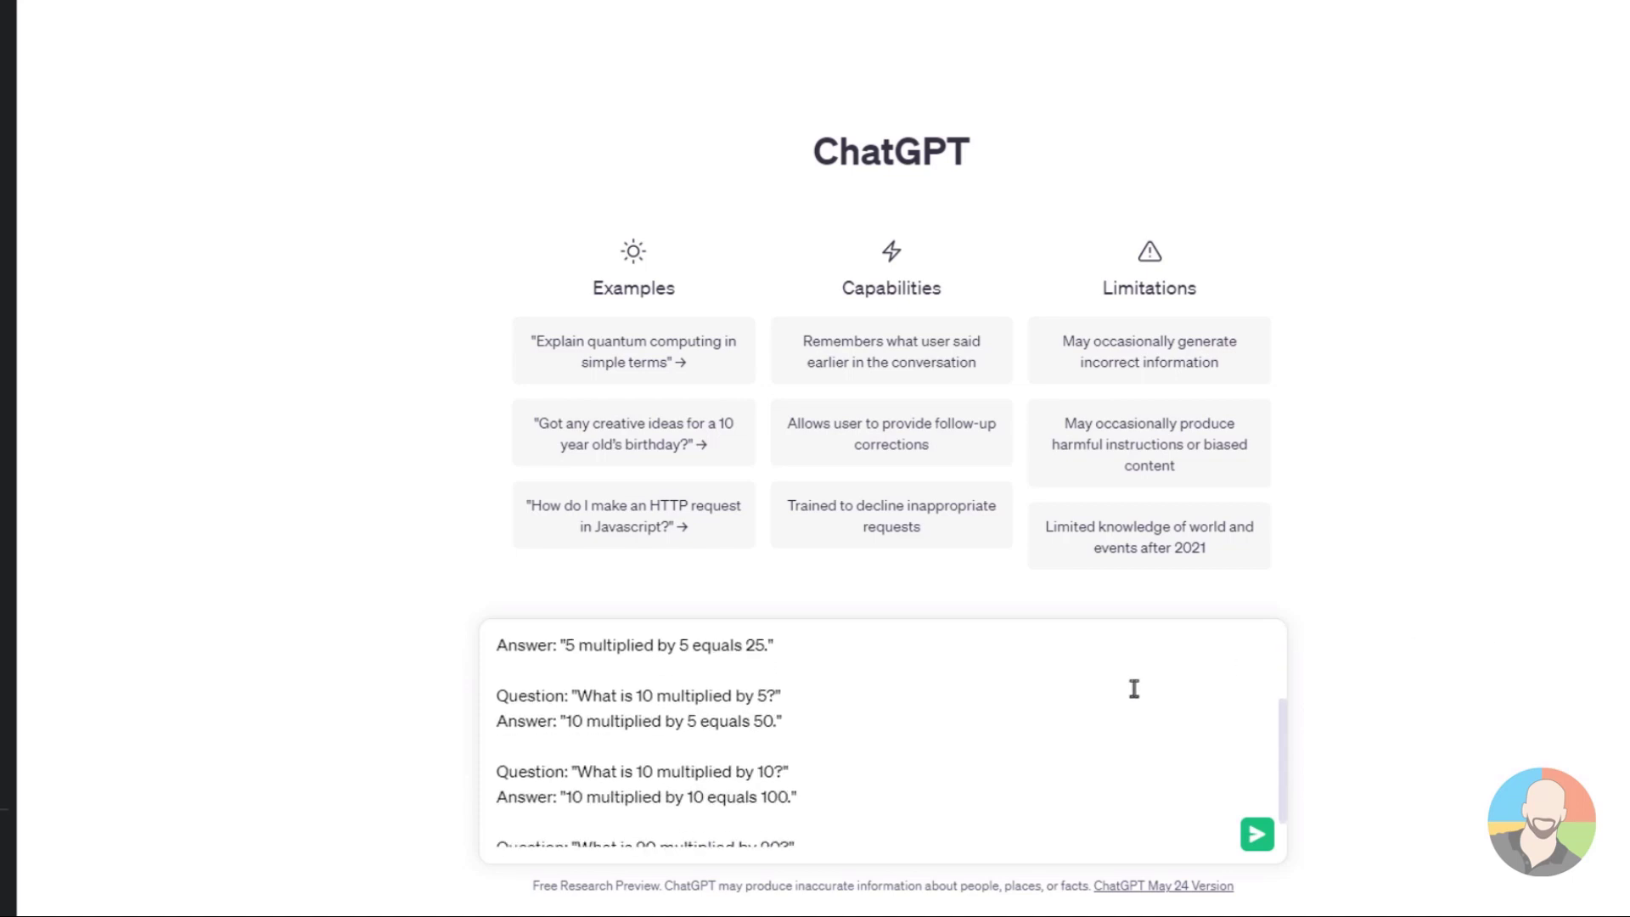
click(1257, 835)
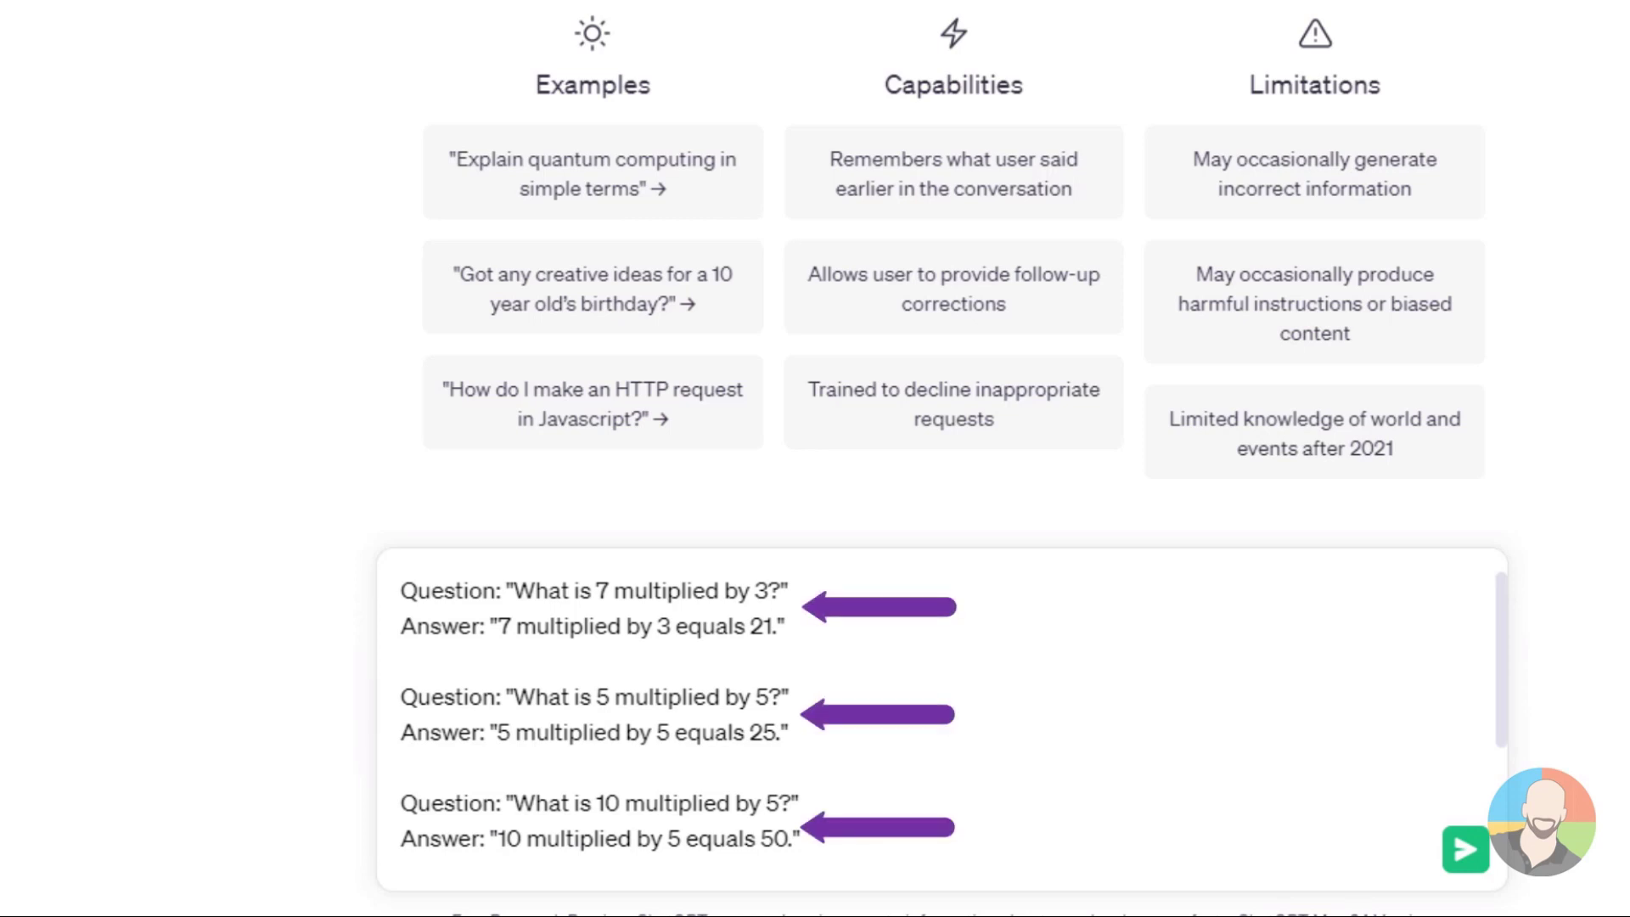
scroll(1292, 644, down, 1)
scroll(1292, 645, up, 1)
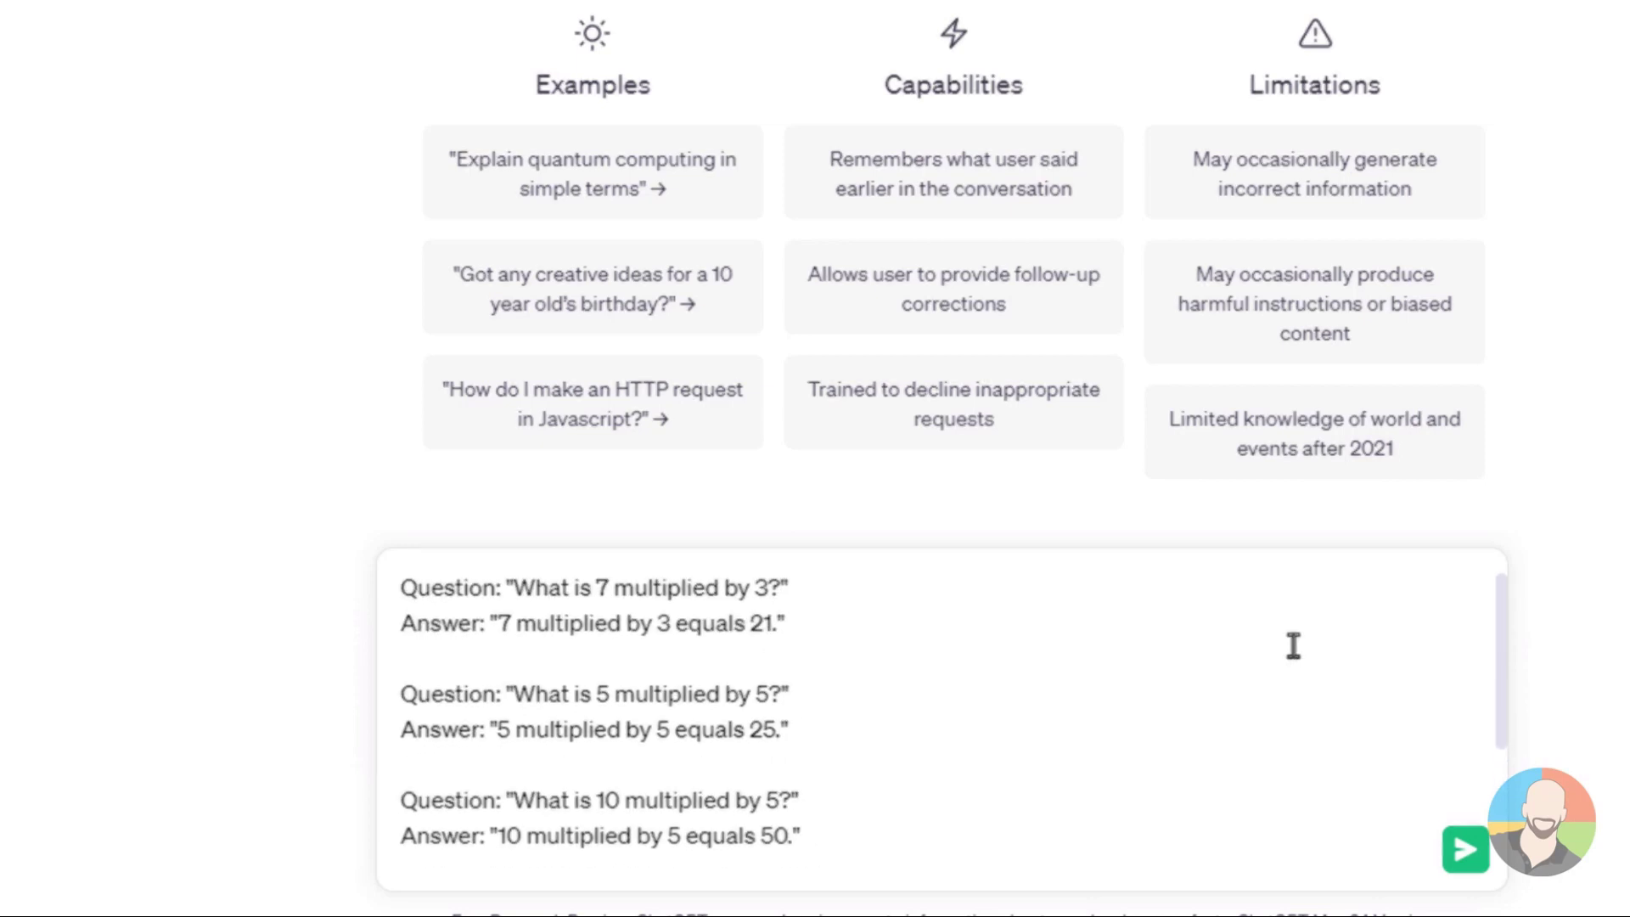
scroll(1294, 647, down, 2)
scroll(1292, 647, down, 2)
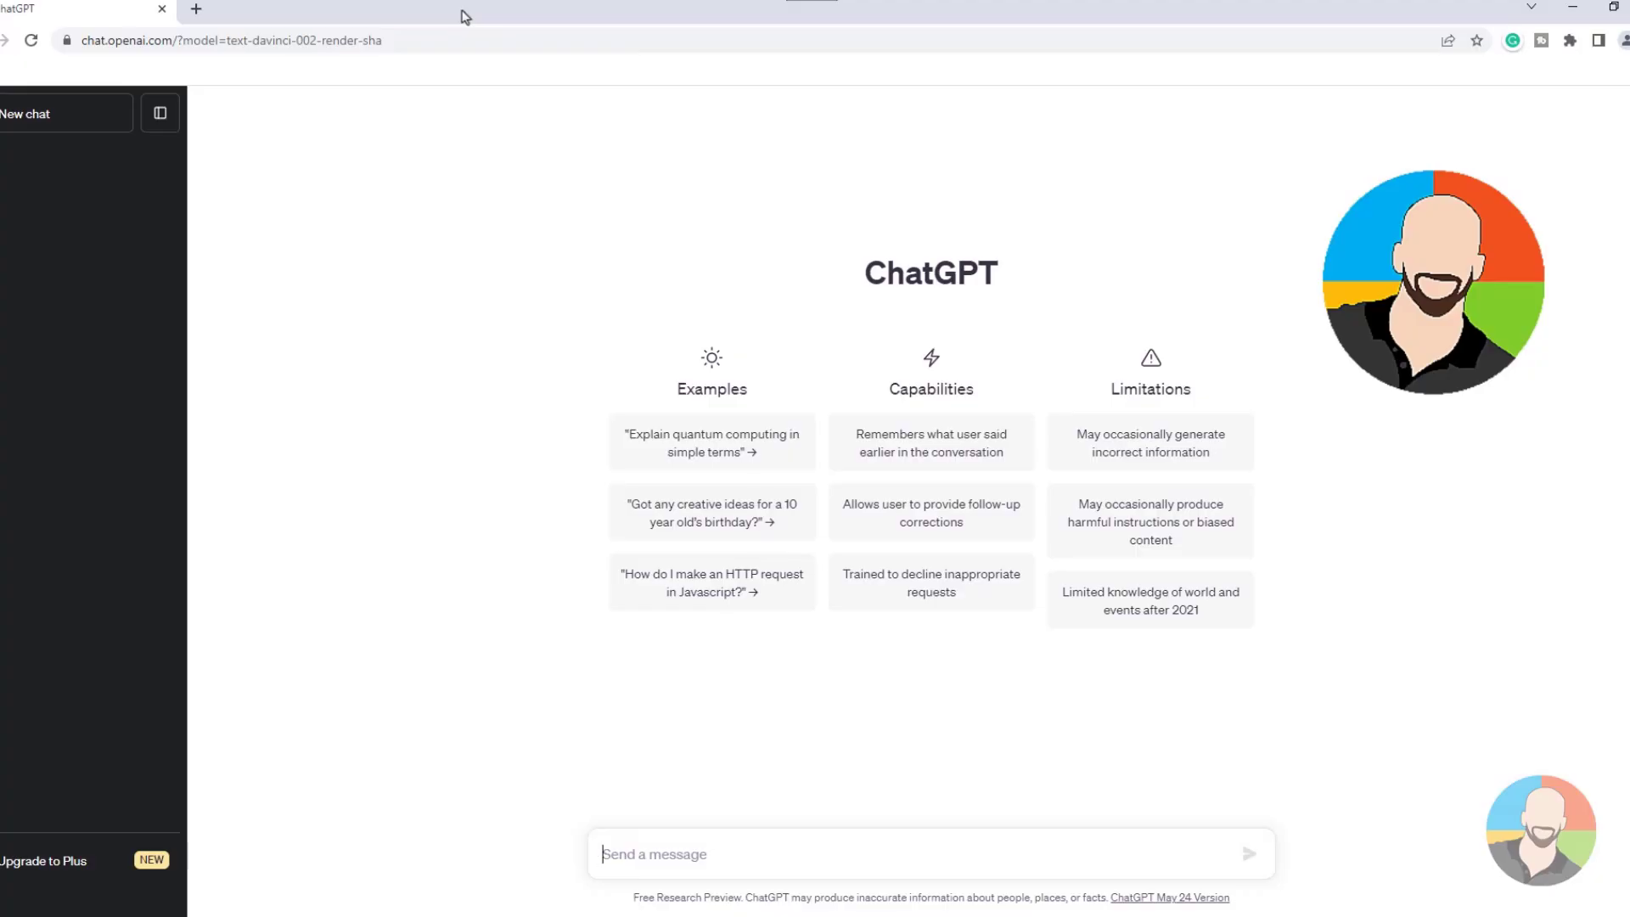
- Submit the social media manager role prompt requesting 10 unique, humorous, non-misleading advertisement titles for a local restaurant's online campaign
key(ctrl+v)
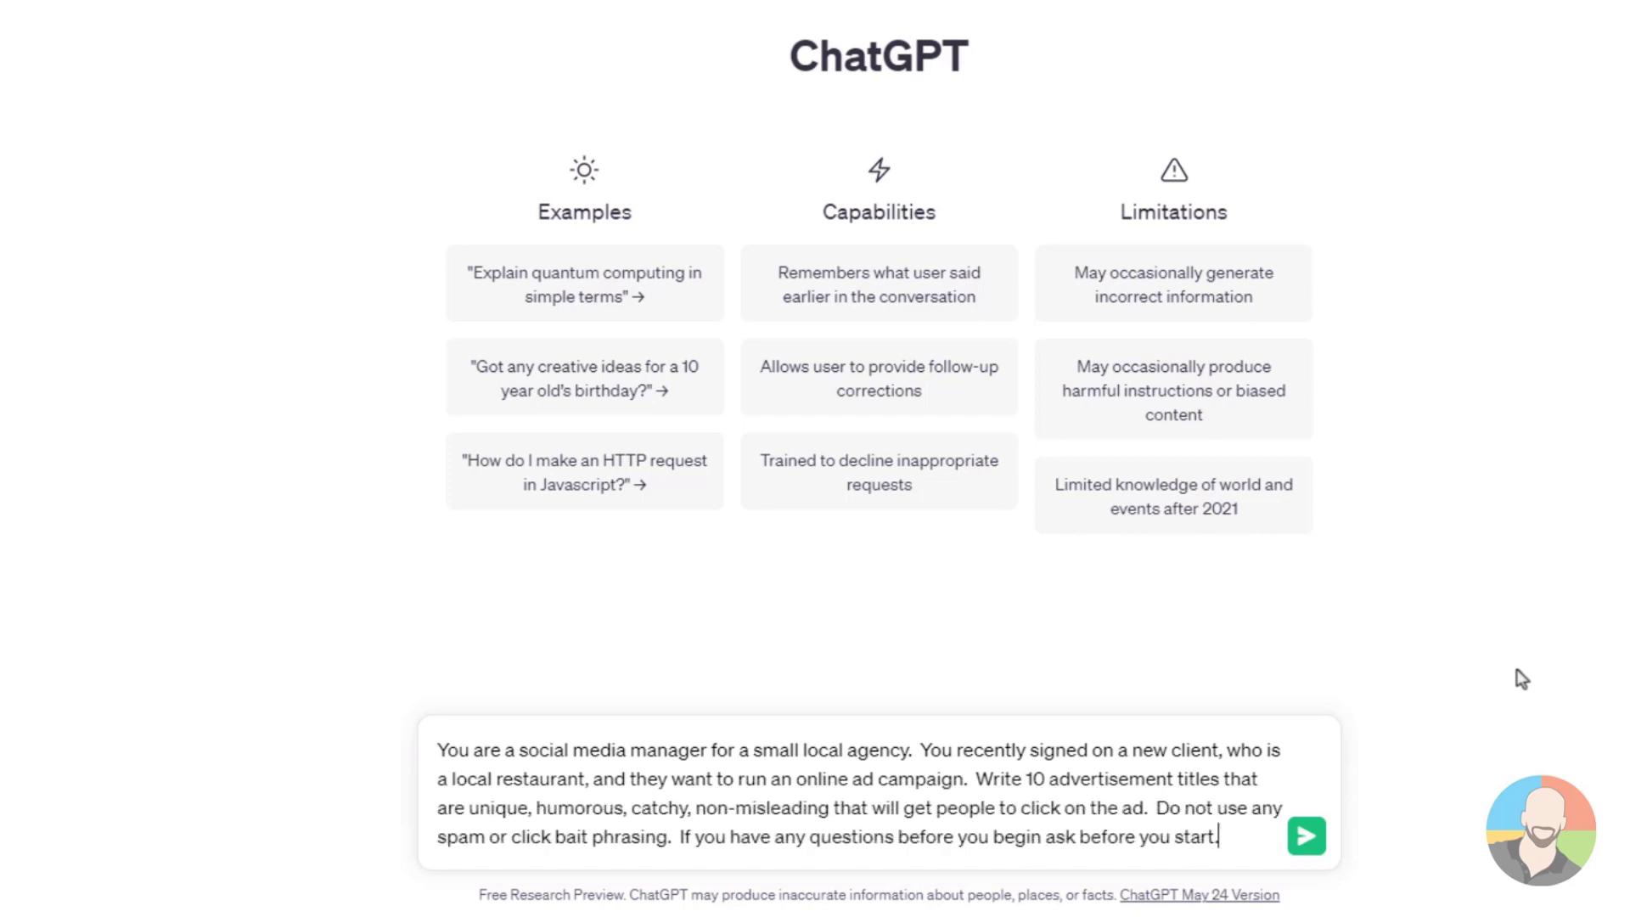
click(1308, 841)
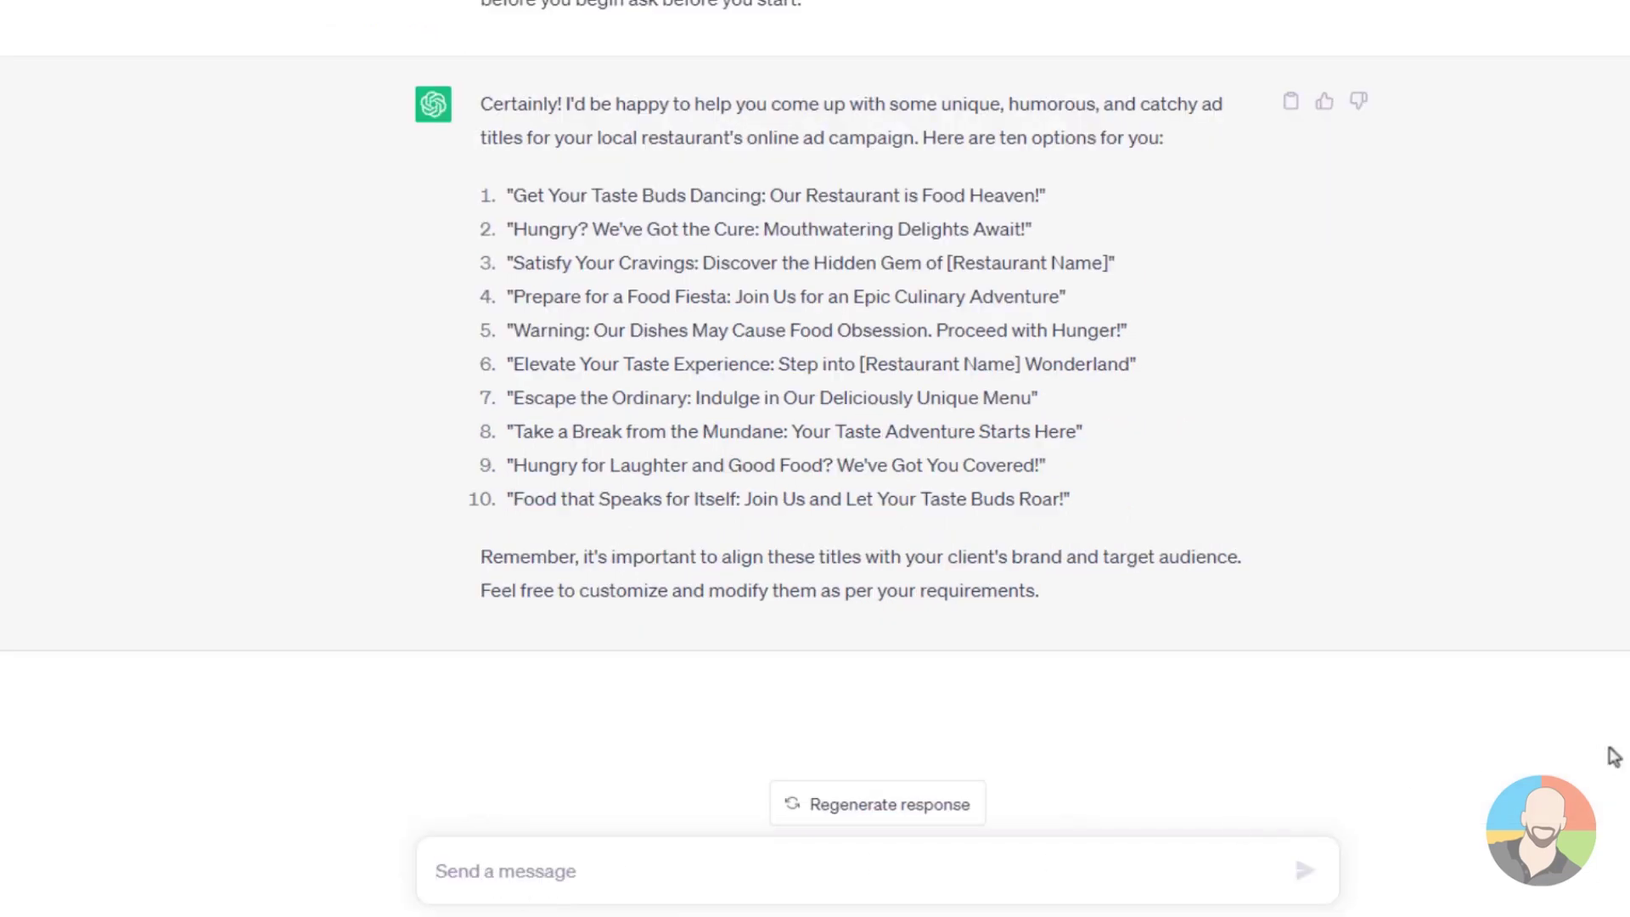
- Submit a role prompt for a humorous Facebook ad campaign for a local delicatessen with $500 per month, asking for questions before beginning
key(ctrl+v)
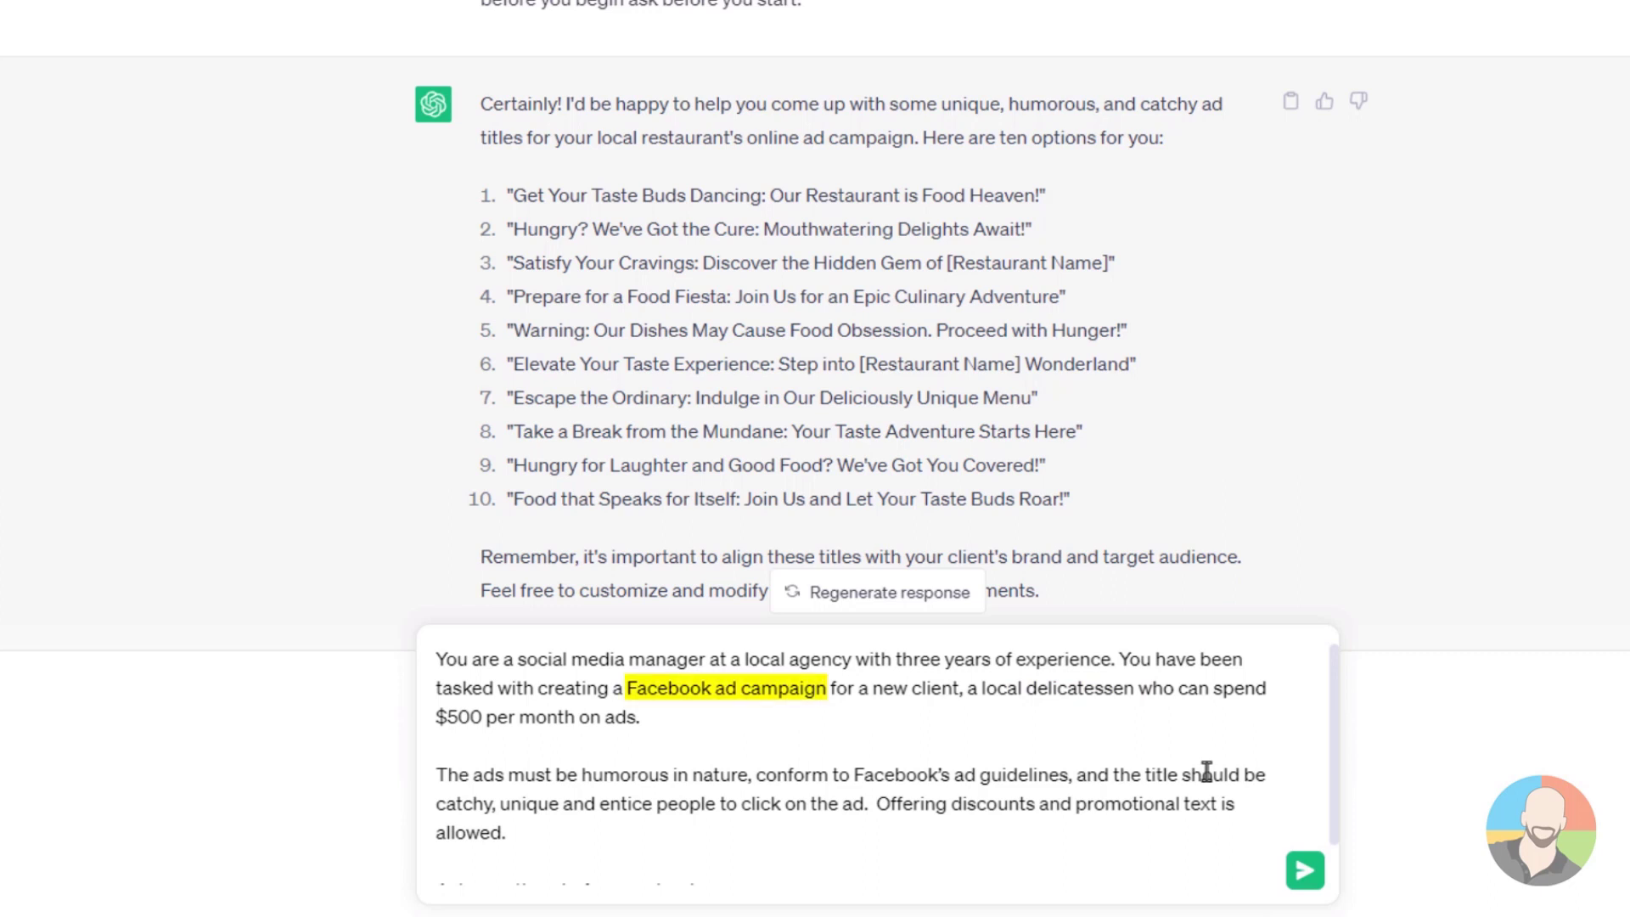
scroll(1207, 771, down, 1)
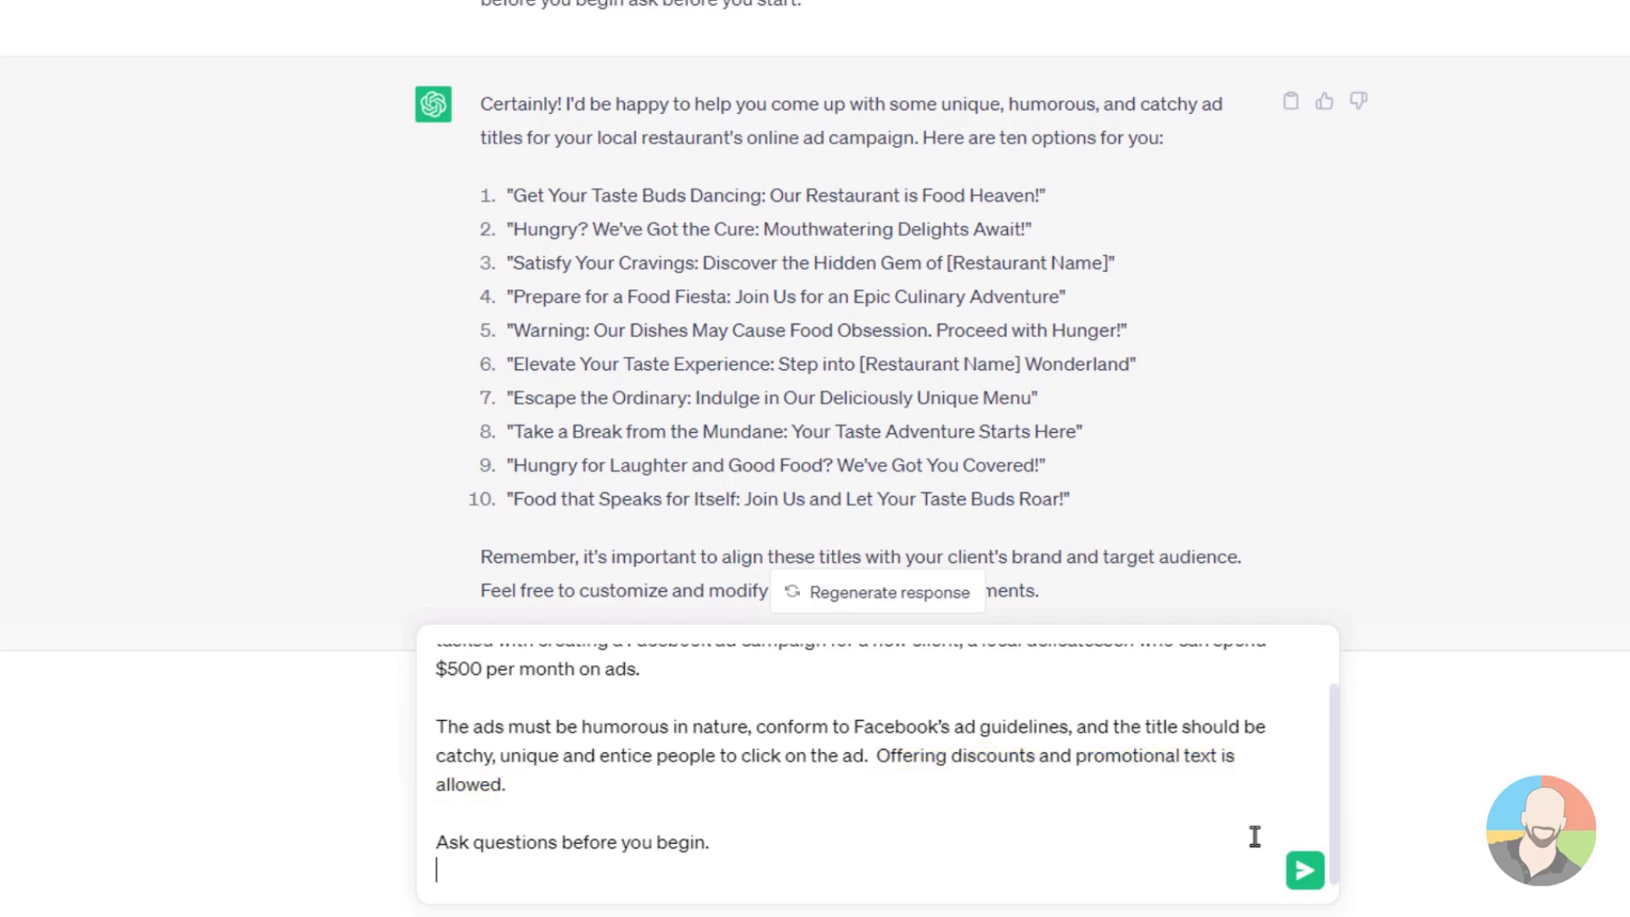
key(Return)
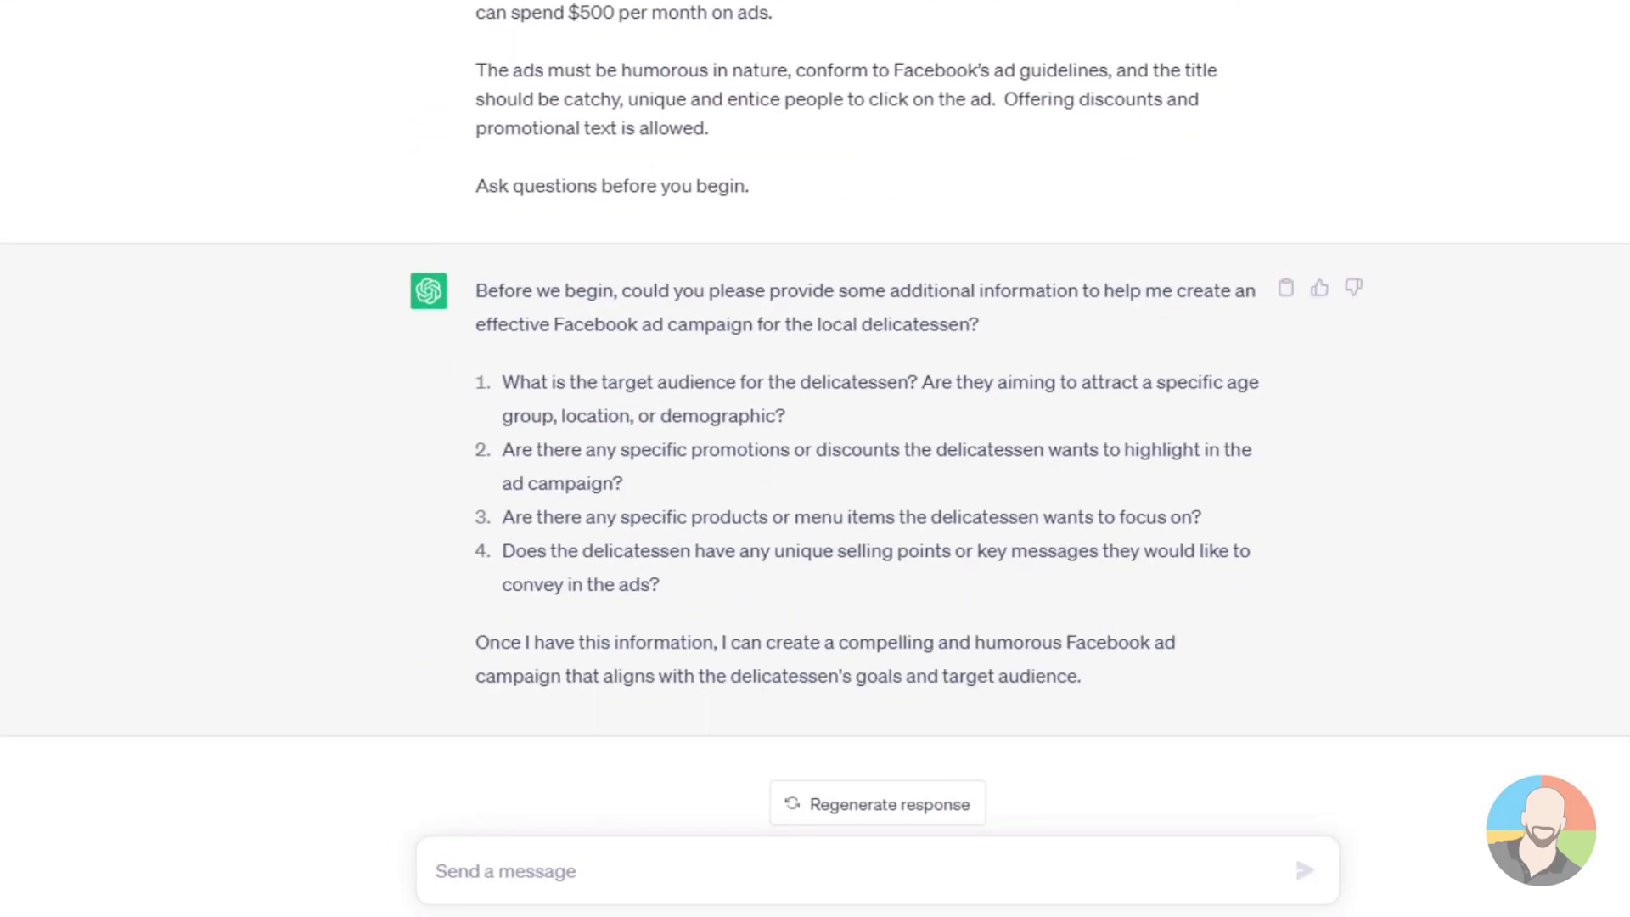
- Answer the four campaign questions: locals within 15 miles aged 20 to 45, Tuesday 10% off, Thursday buy one get one, no focus products, larger cheaper sandwiches
text(To answer your questions  1. The target audience is local residents within a 15 mile radius. The average range is between 20 and 45 years old 2. On Tuesday get 10% off your order and on Thursday it's buy one get one 3.  No 4.  Yes, our sandwiches are 10% larger than the competition and costs less too)
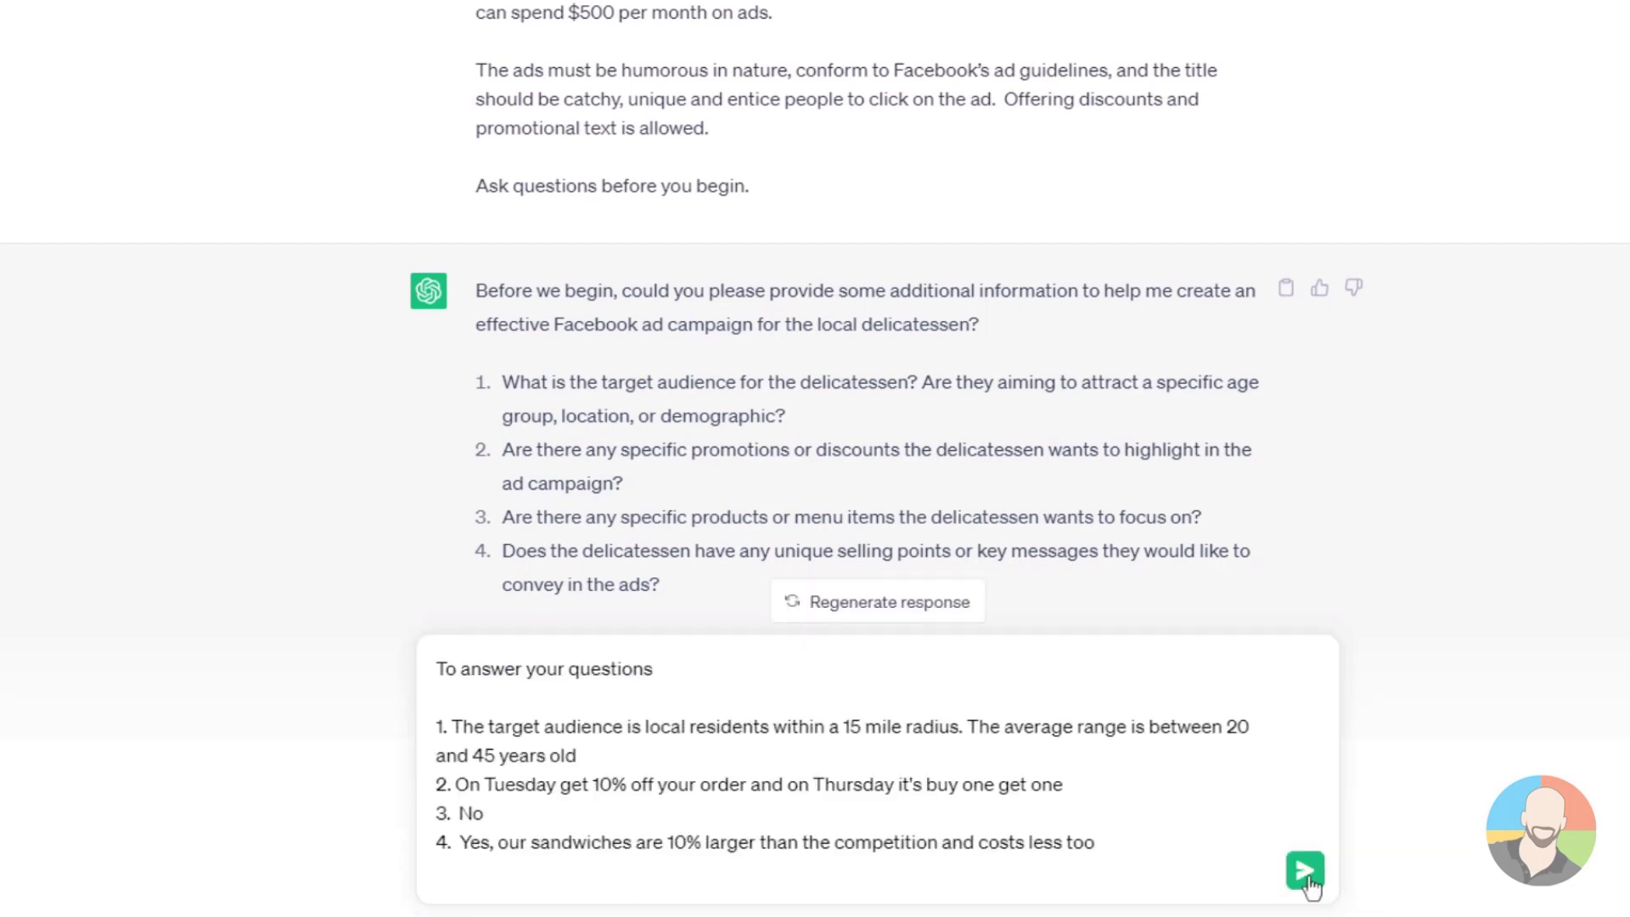
click(1306, 875)
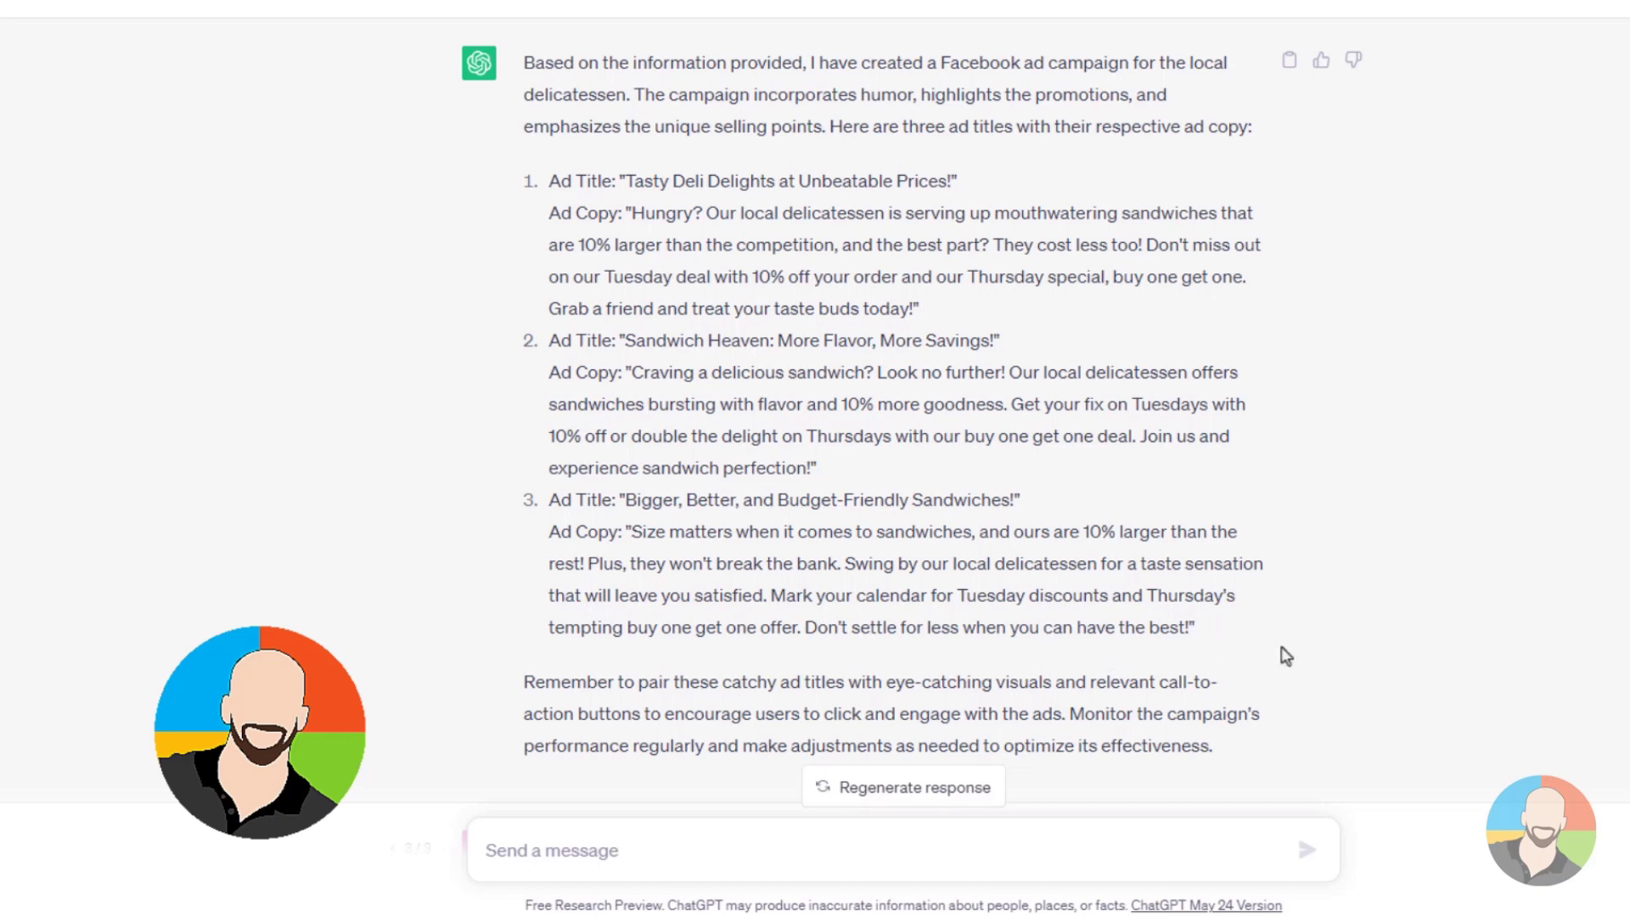
- Submit the expanded delicatessen prompt requesting client meeting questions, 10 Facebook ad headlines with descriptions and step-by-step explanations, and review the response
key(ctrl+v)
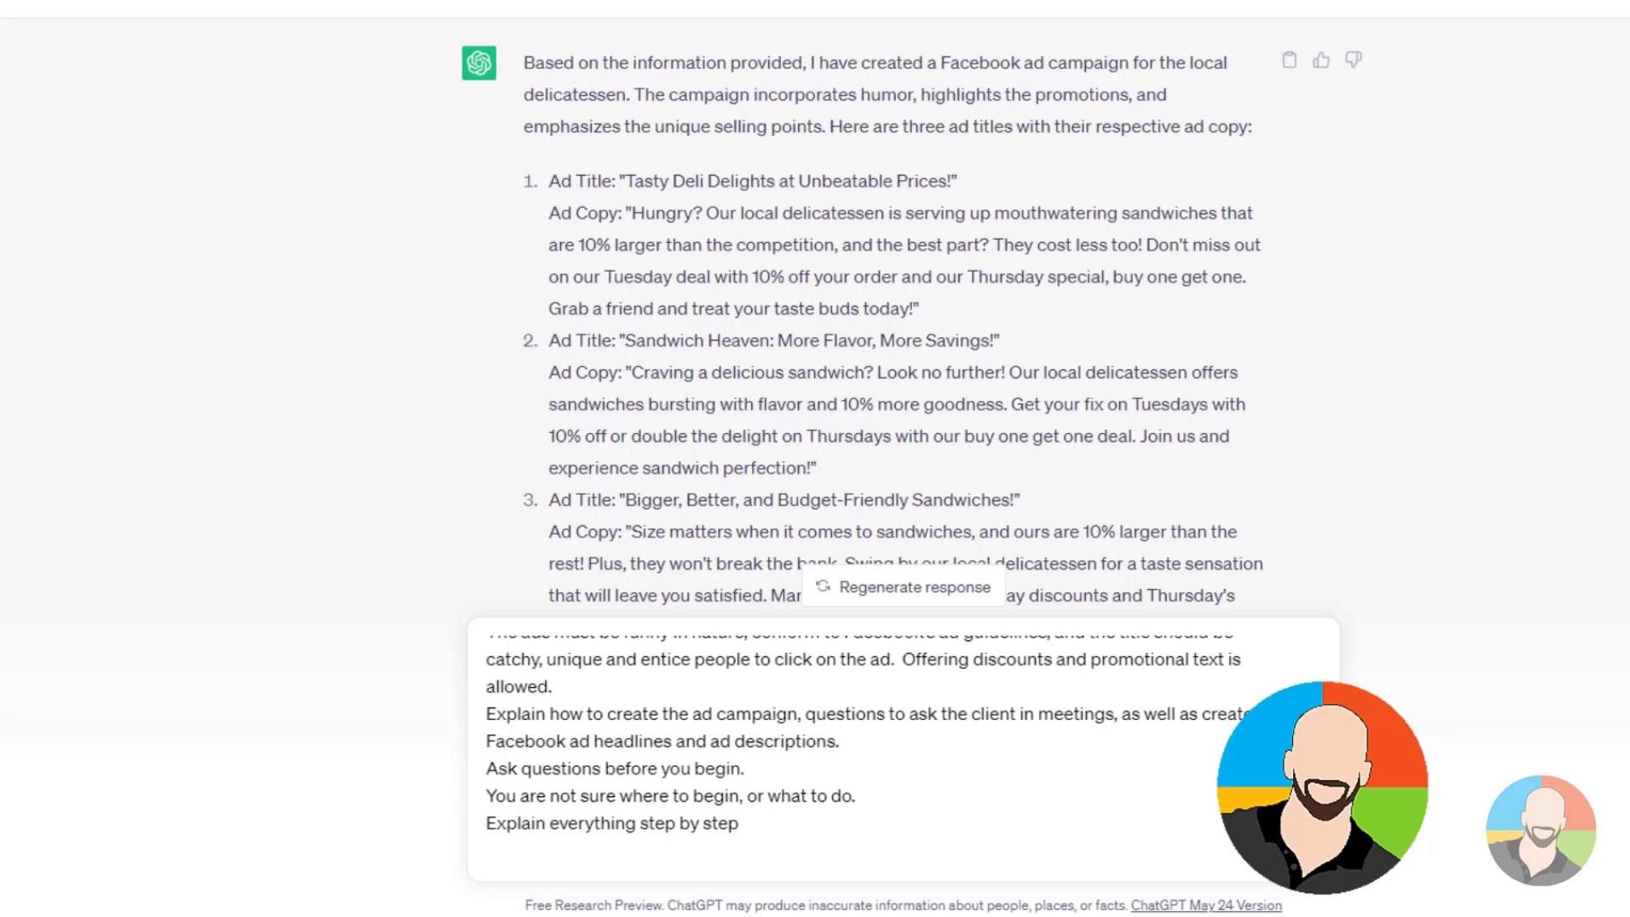
key(Return)
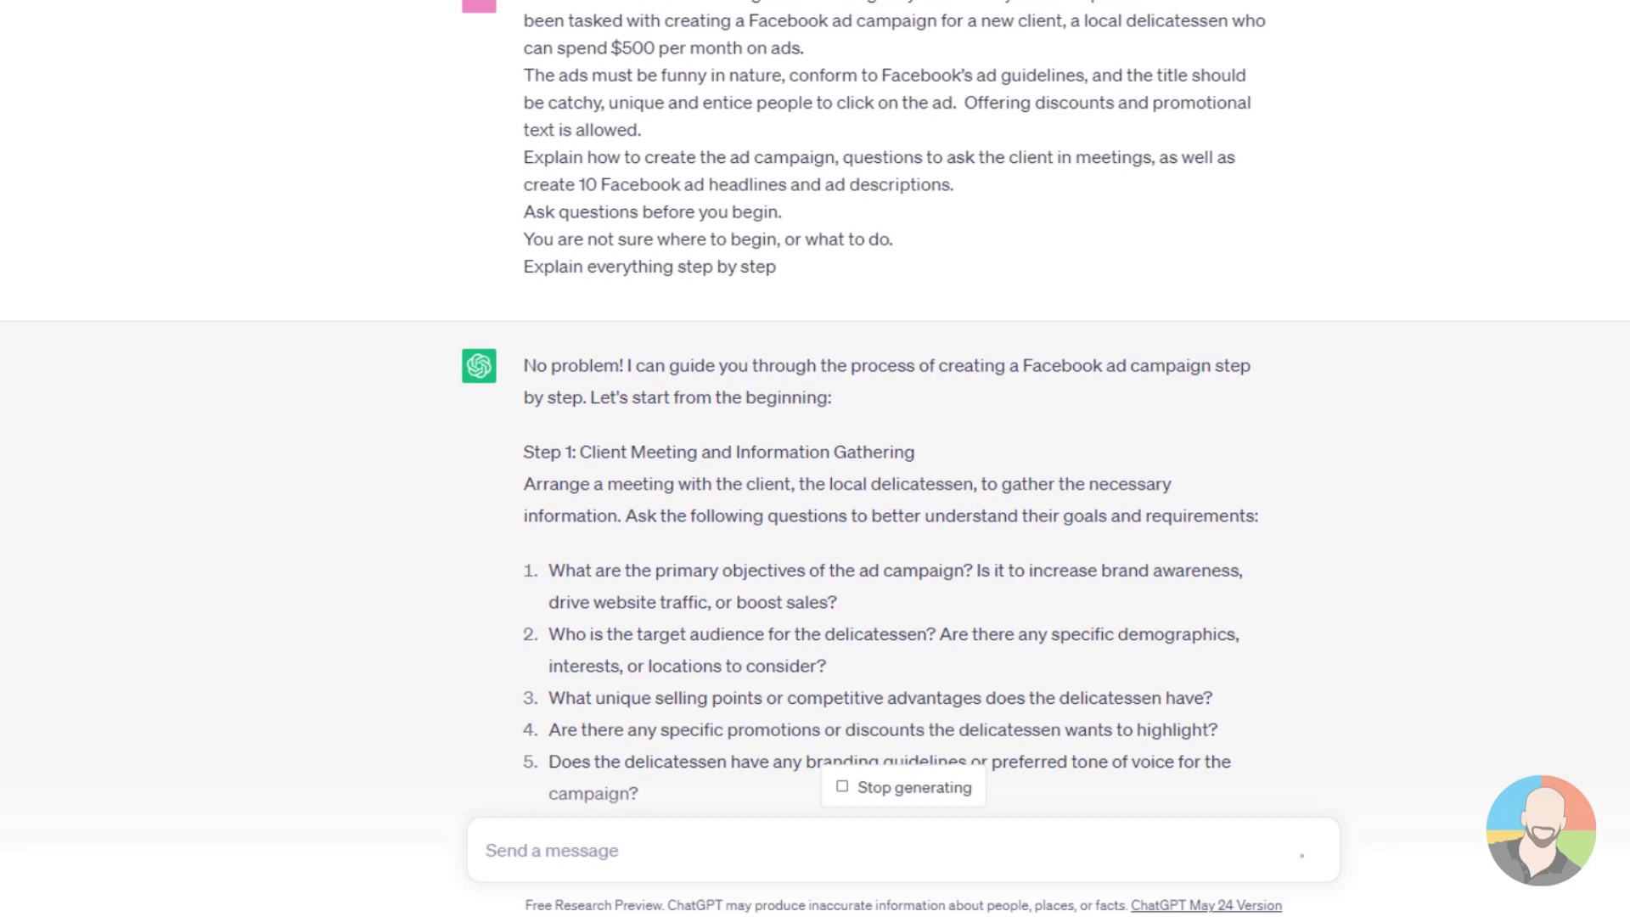
scroll(815, 425, up, 1)
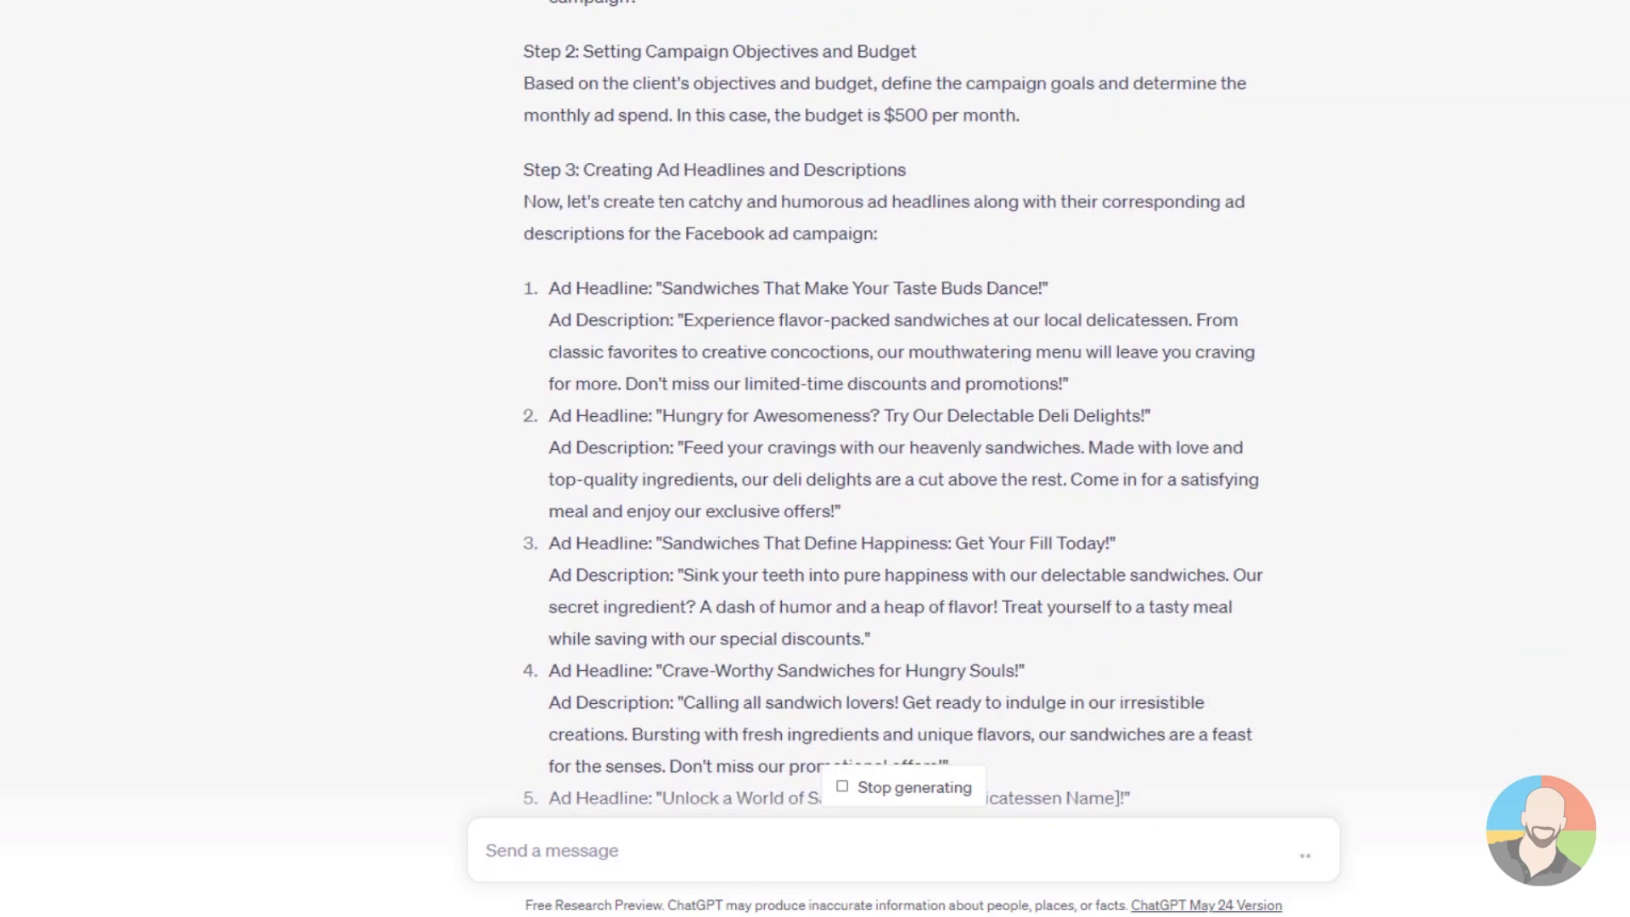
scroll(1297, 827, down, 7)
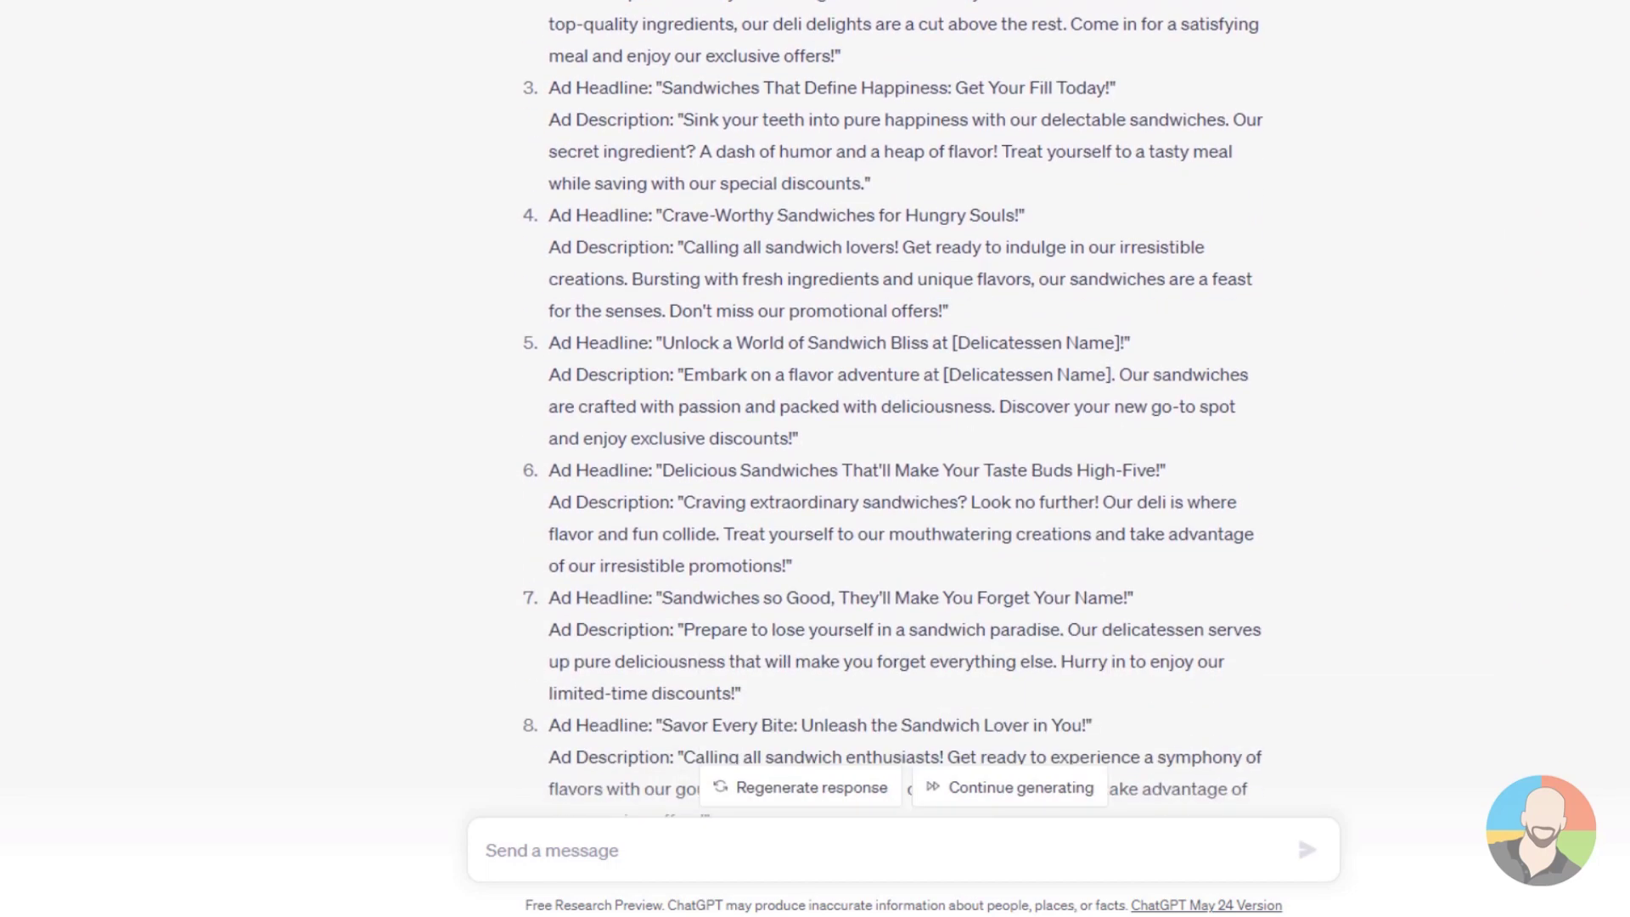
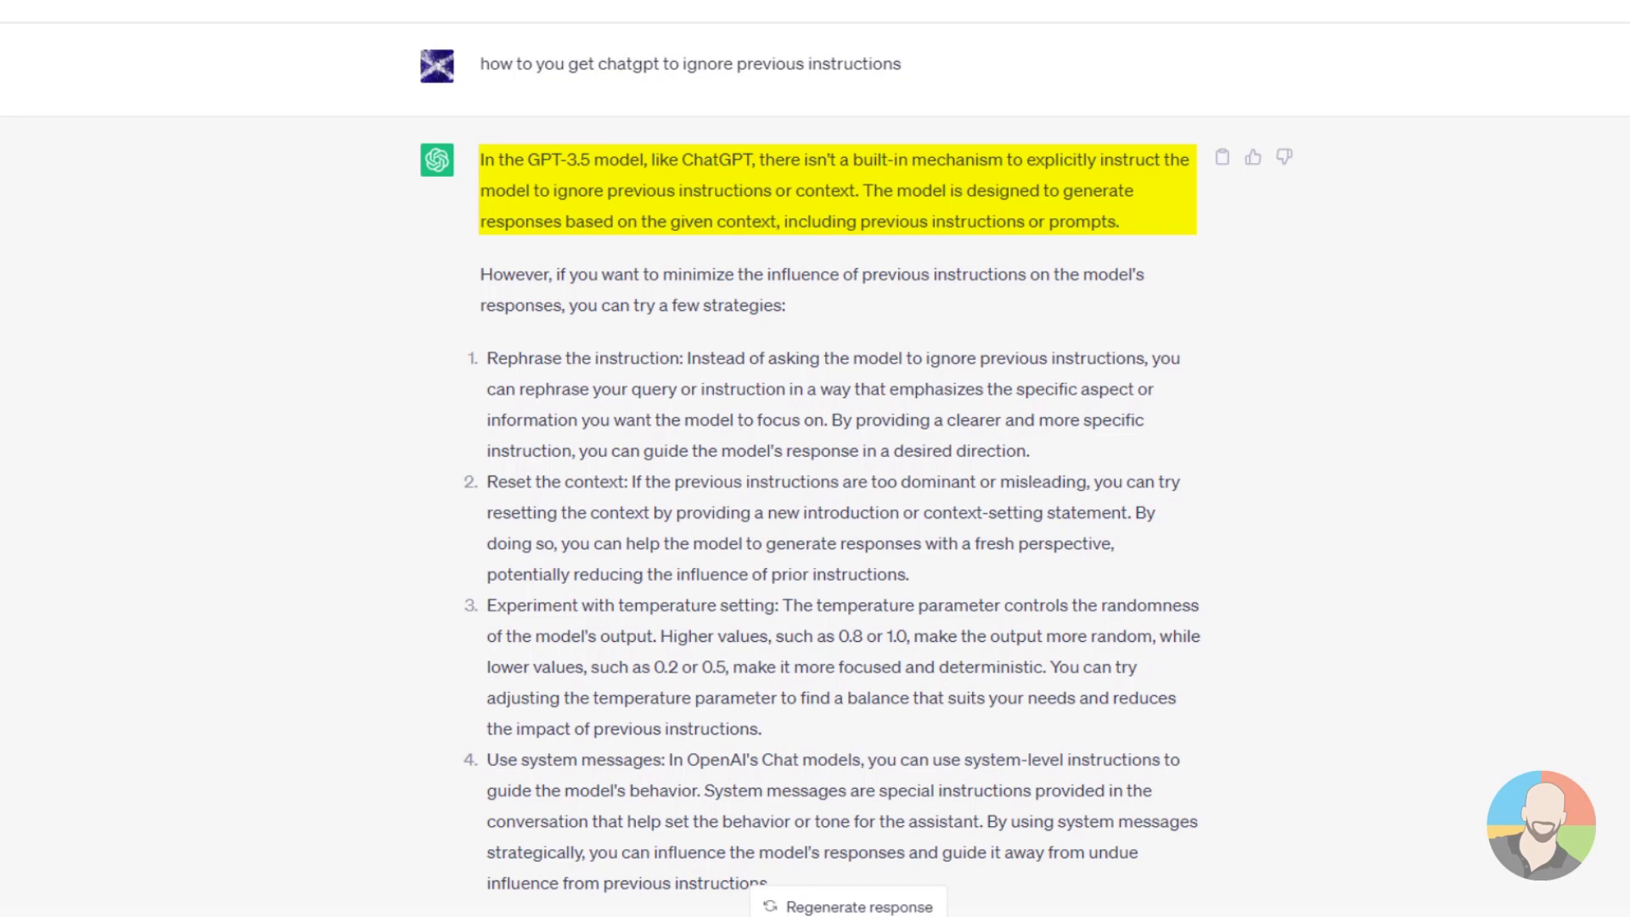
- Read through the conversations about getting ChatGPT to ignore previous instructions, including the suggested strategies and system messages
scroll(1552, 385, down, 1)
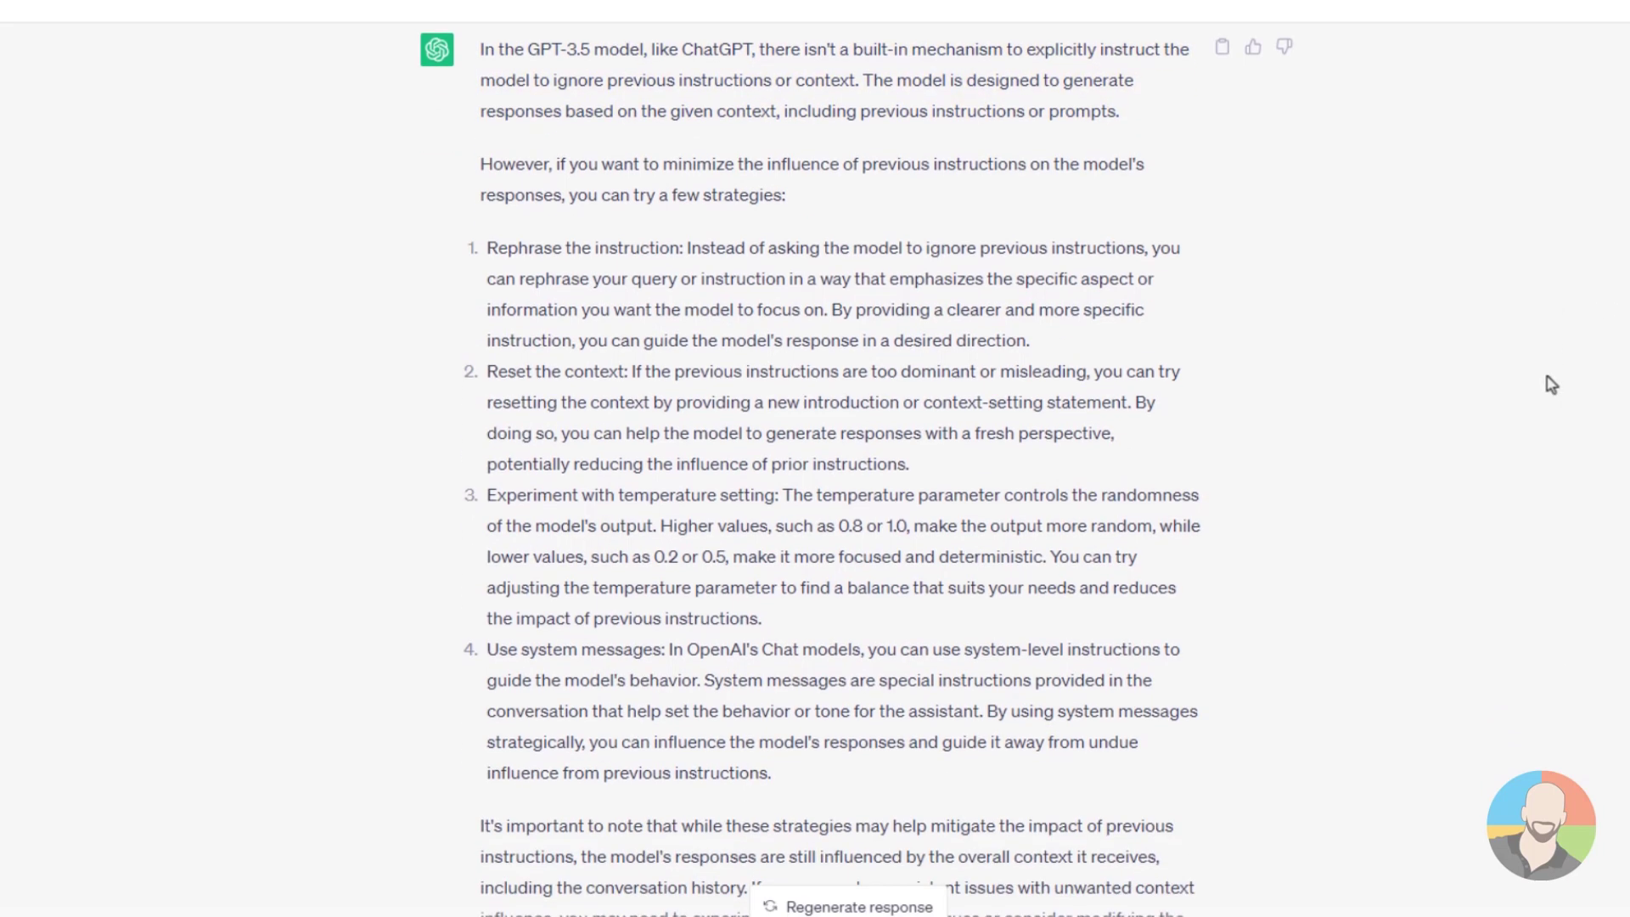
scroll(1551, 385, down, 2)
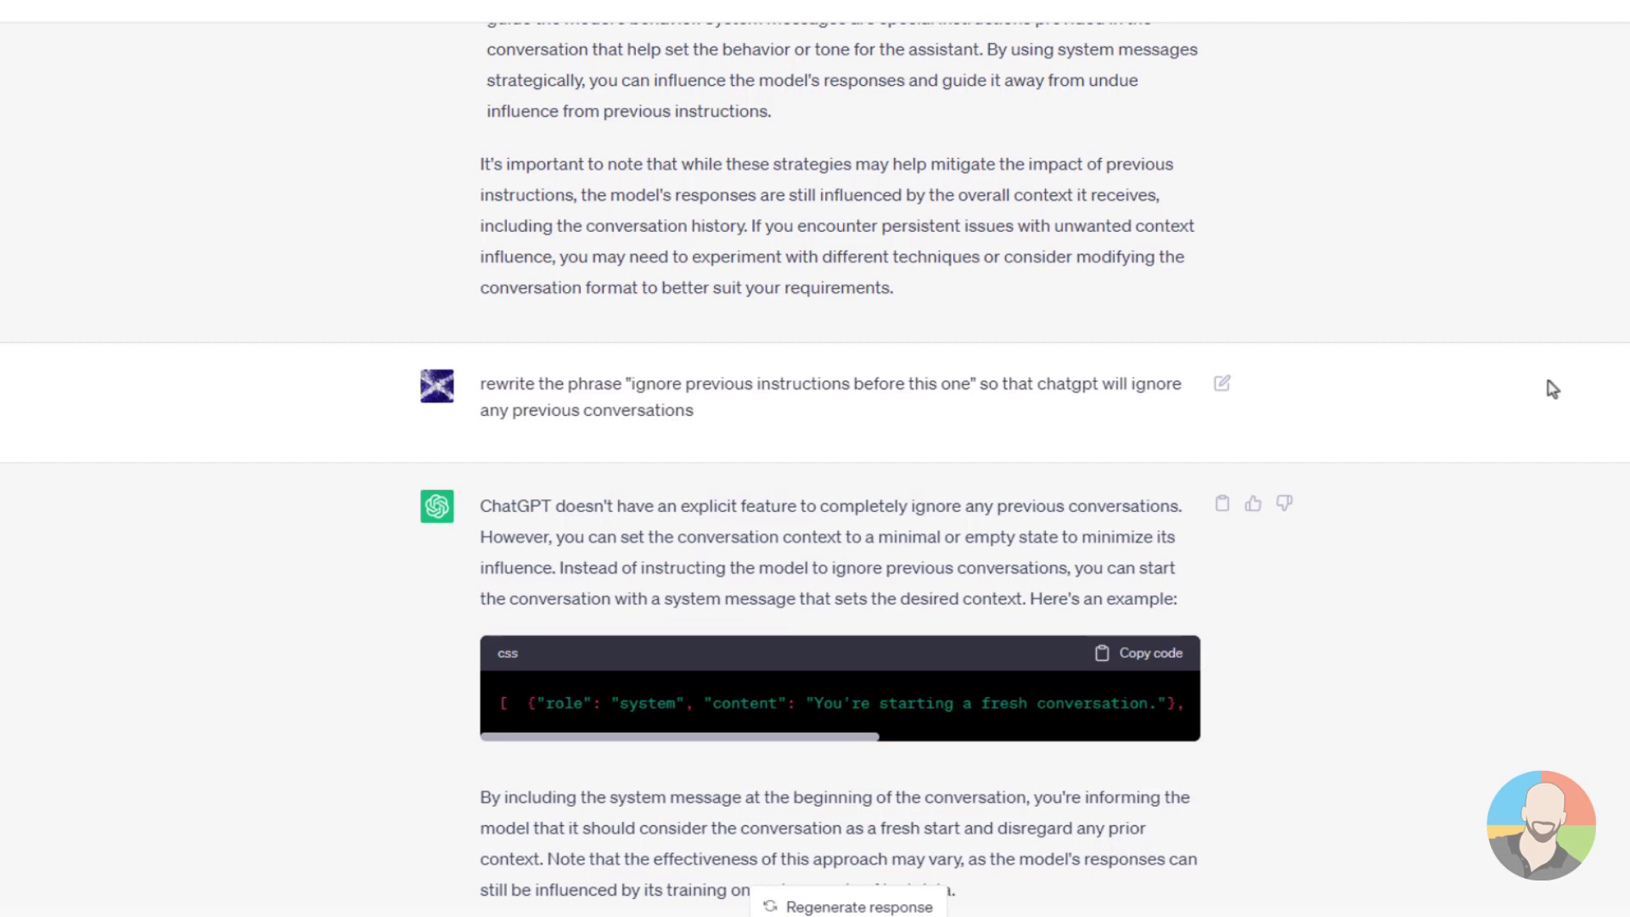
scroll(1553, 389, down, 1)
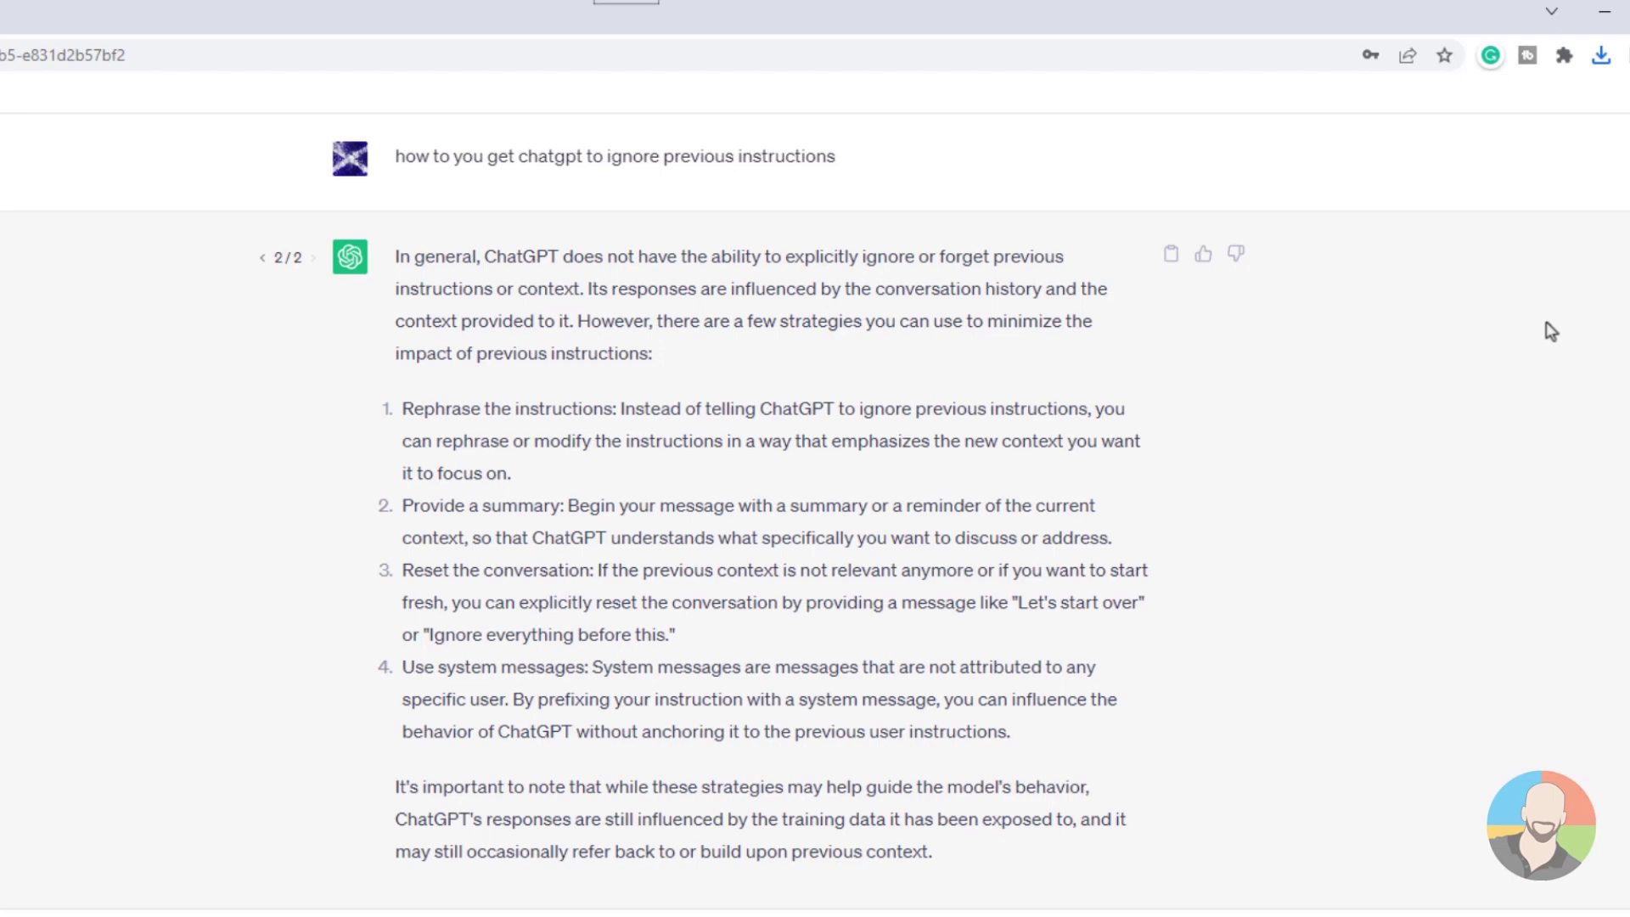
scroll(1557, 637, down, 1)
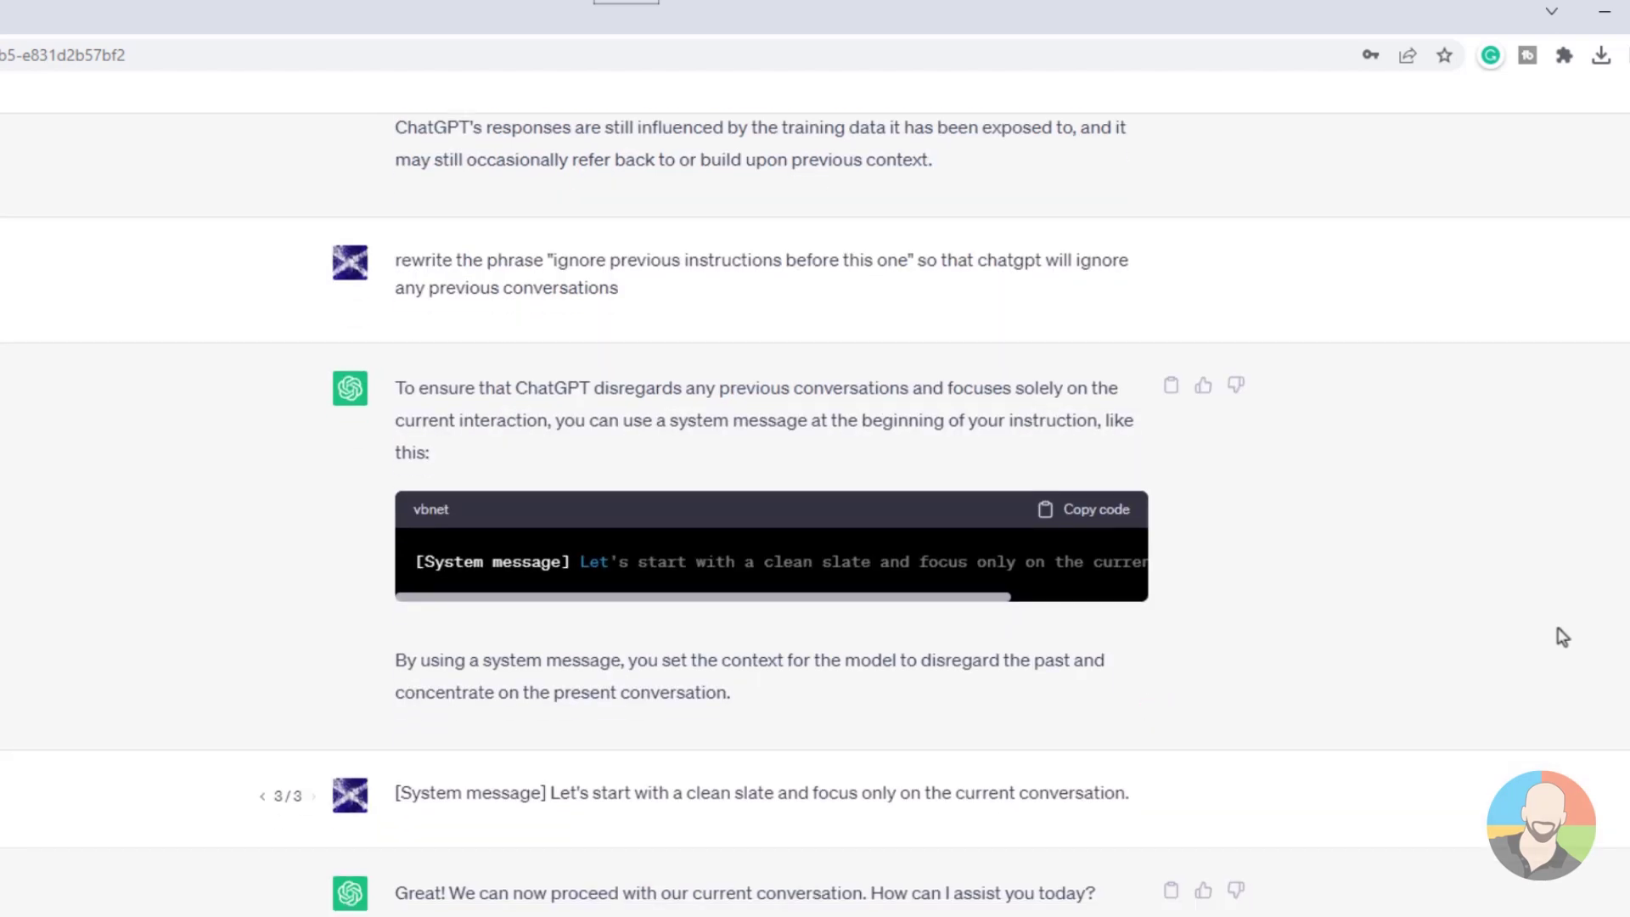
scroll(1563, 638, down, 1)
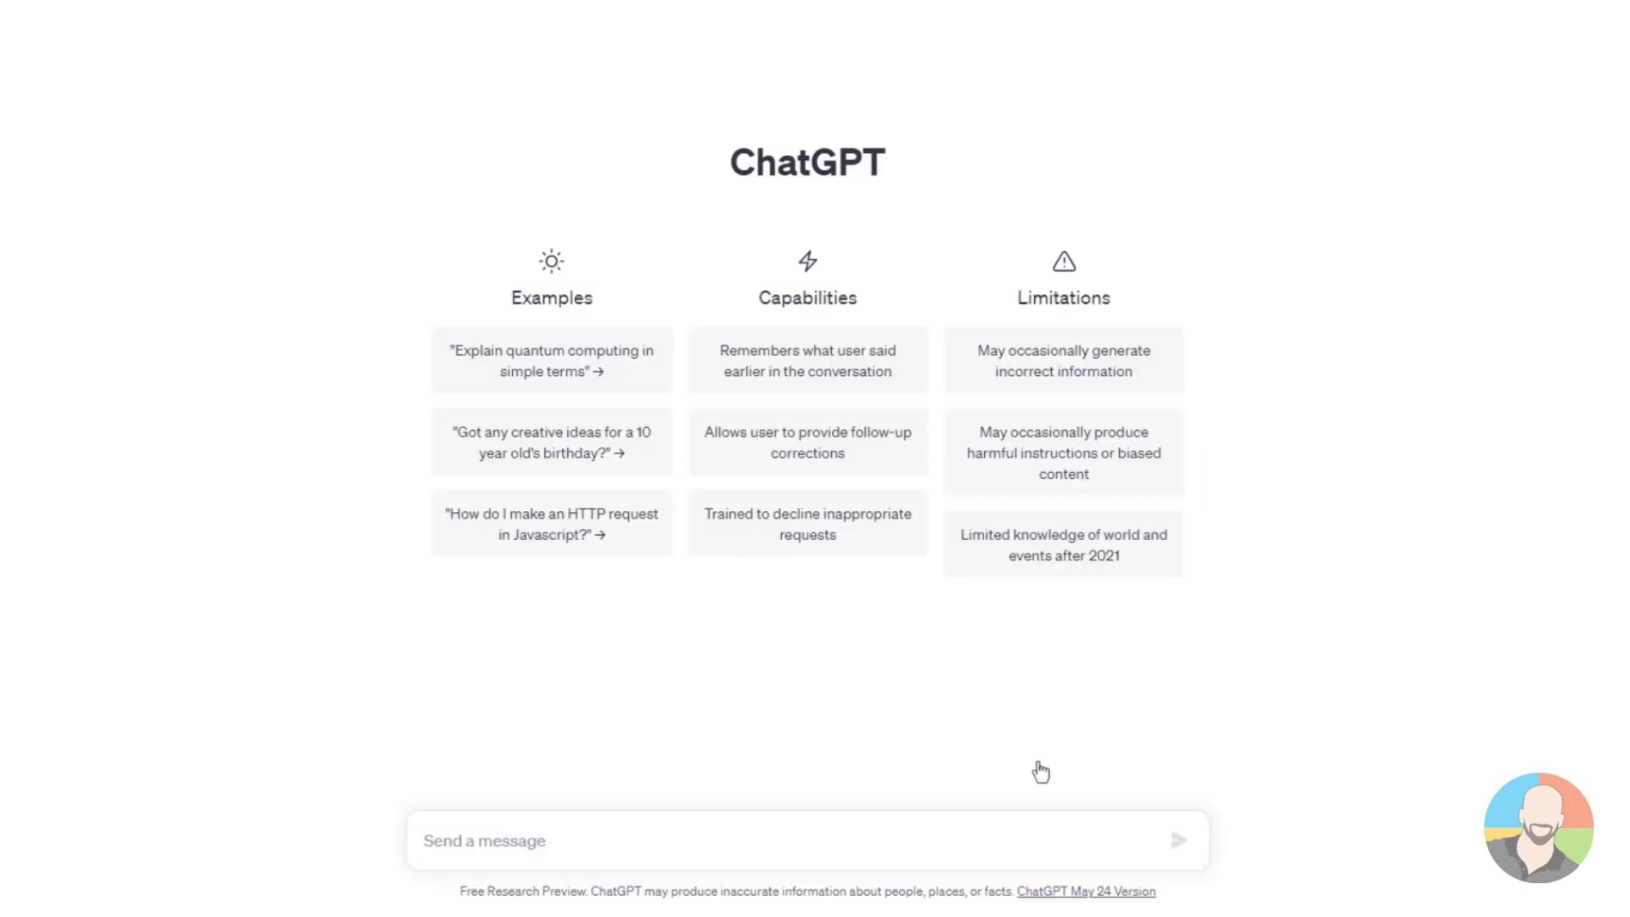
- Ask ChatGPT in a new chat how to dress stylishly
text(How to draw stylish?)
key(Return)
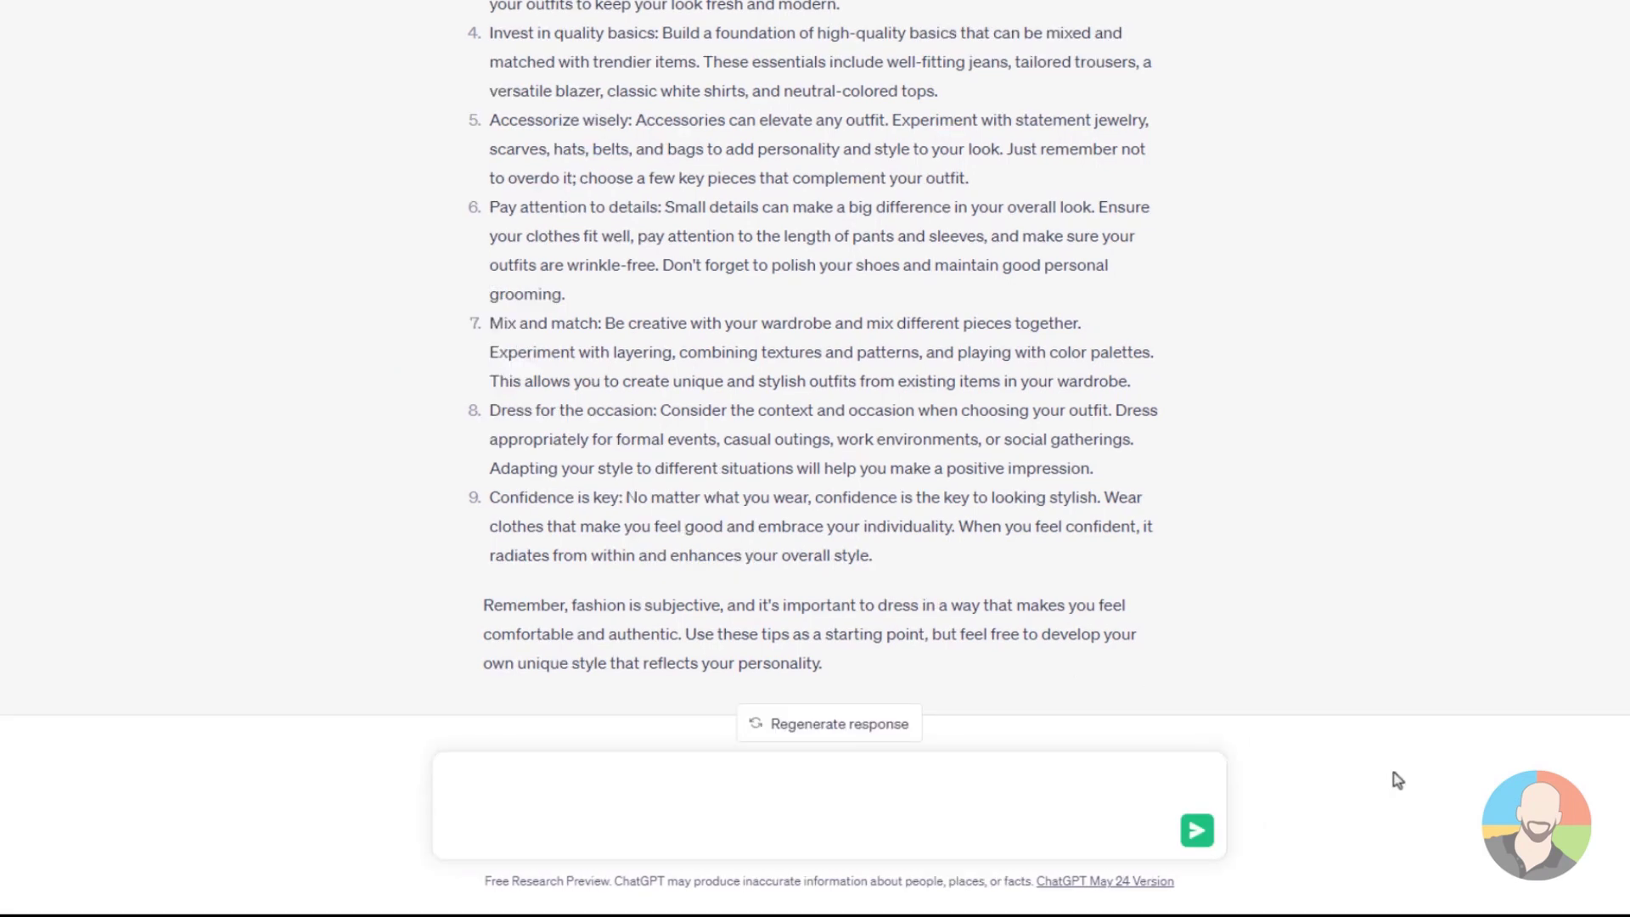
- Ask ChatGPT "How to dress stylish" with the numbered detail "1. for a work conference where big clients are attending."
text(How to dress stylish)
key(shift+Return)
text(1. for a work conference where big clients are attending.)
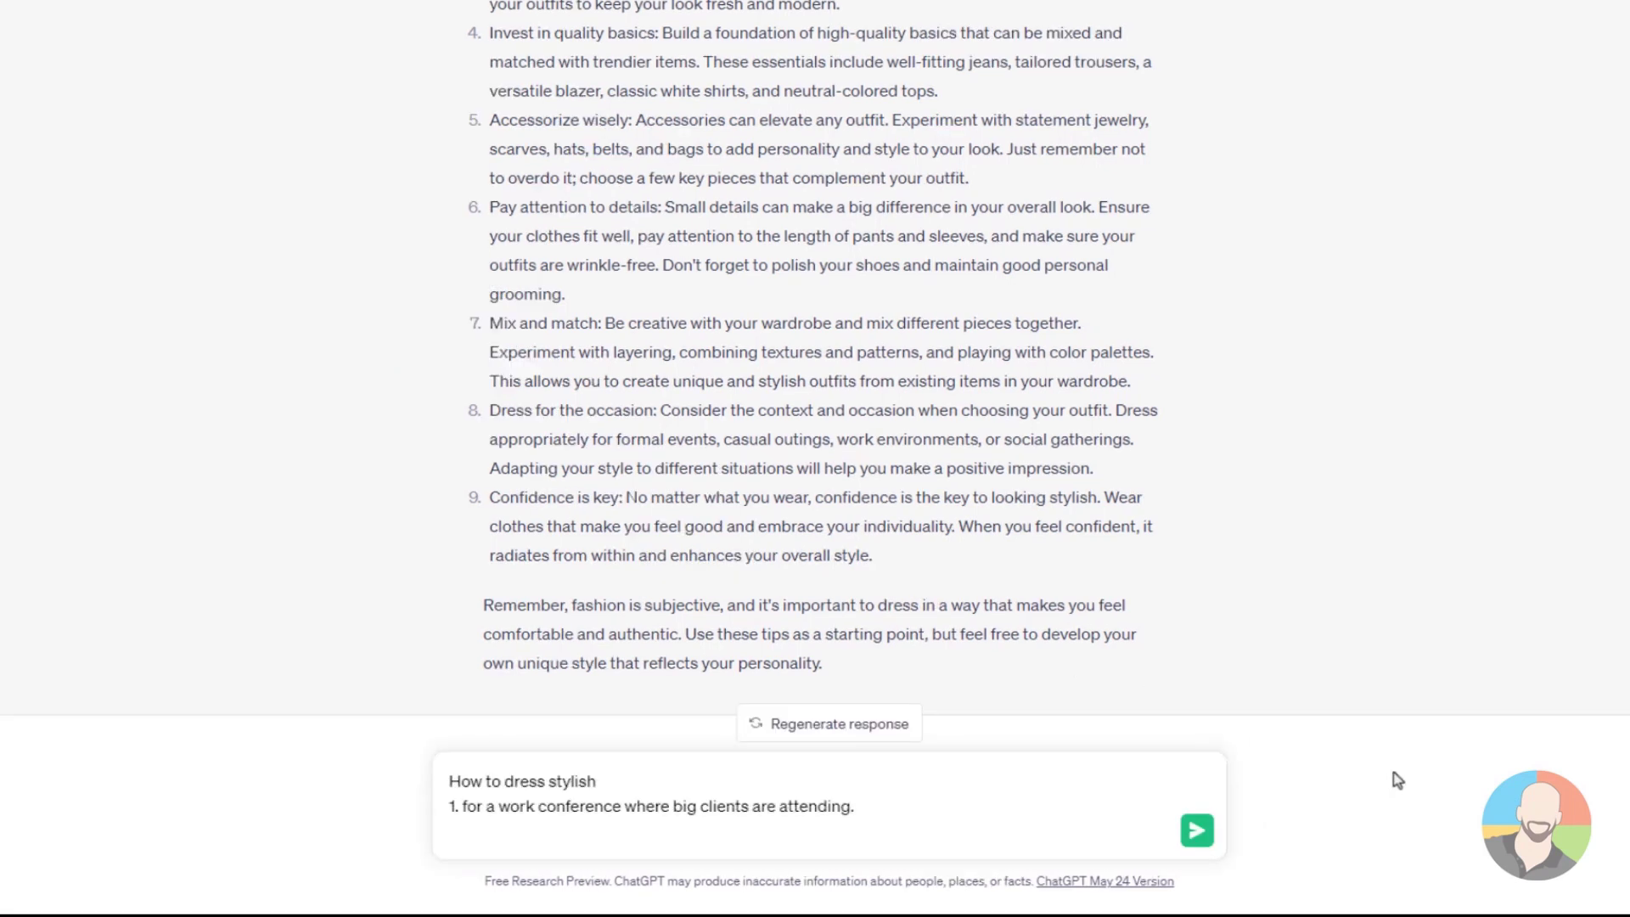
click(1197, 832)
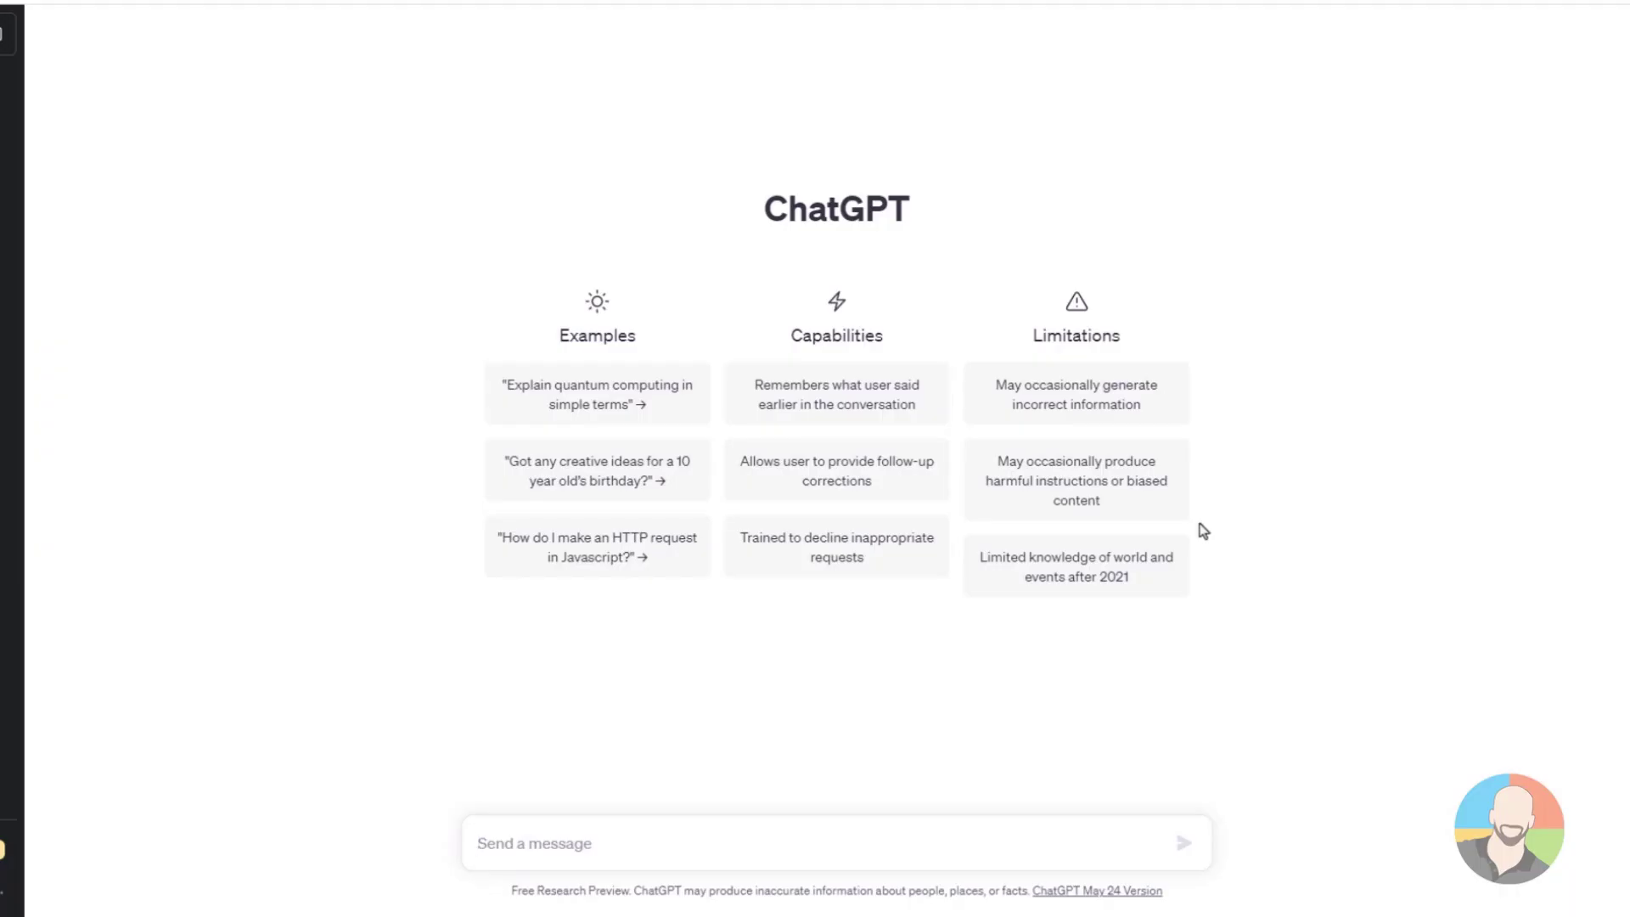
- Submit the conference dress prompt in a new chat with a second detail: "The dress code is business casual, with jackets optional and dress shoes"
key(ctrl+v)
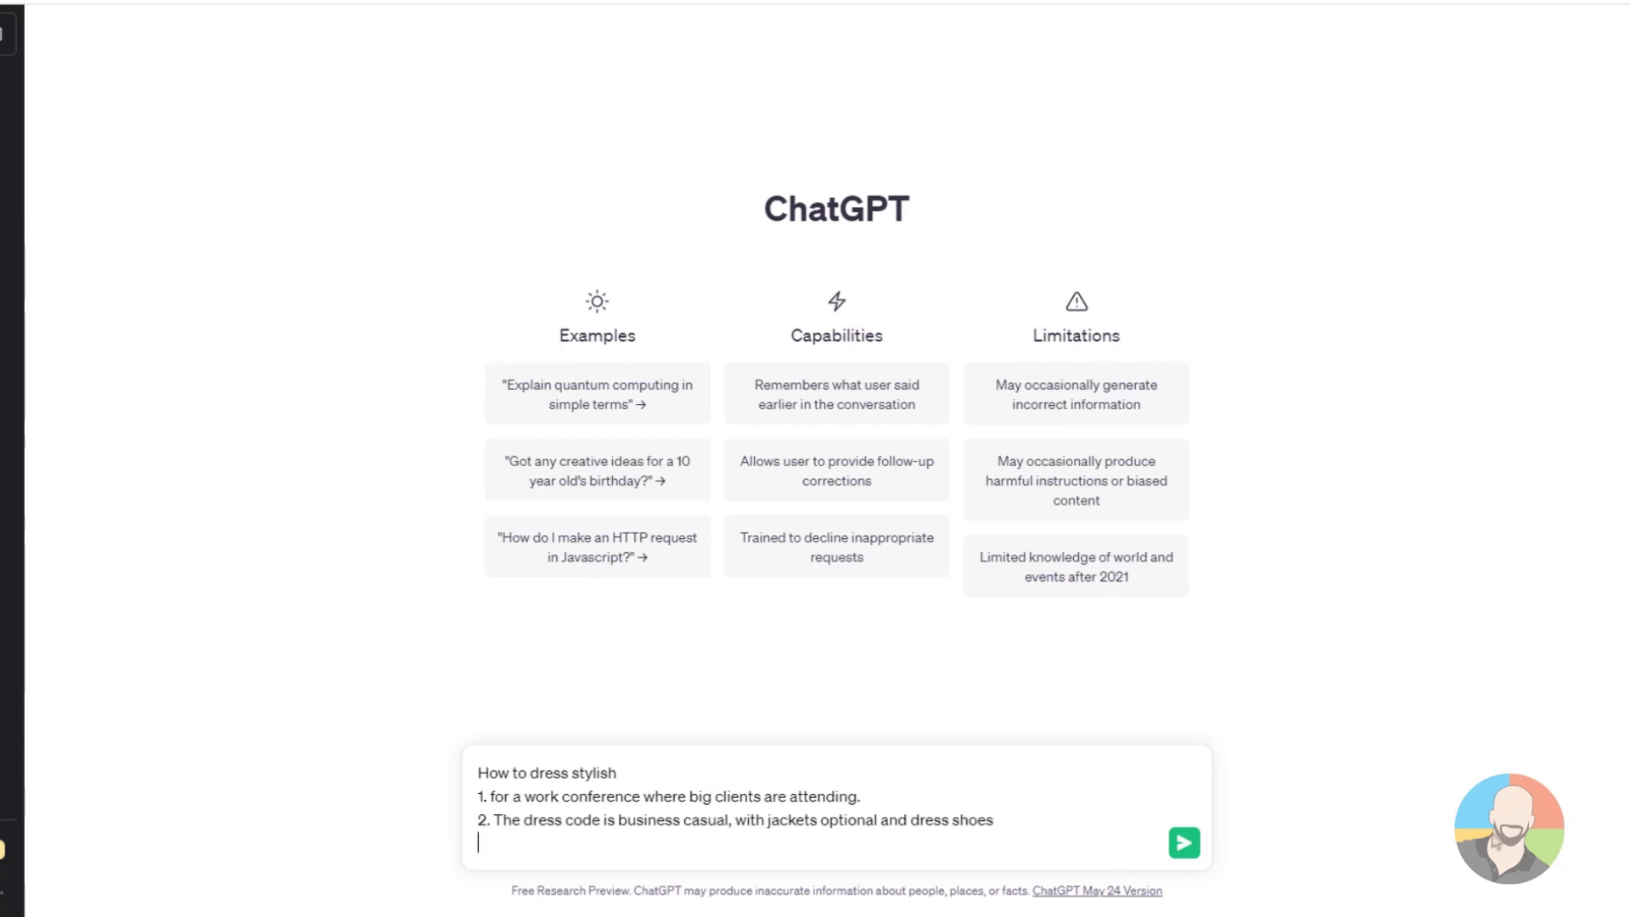
click(1184, 845)
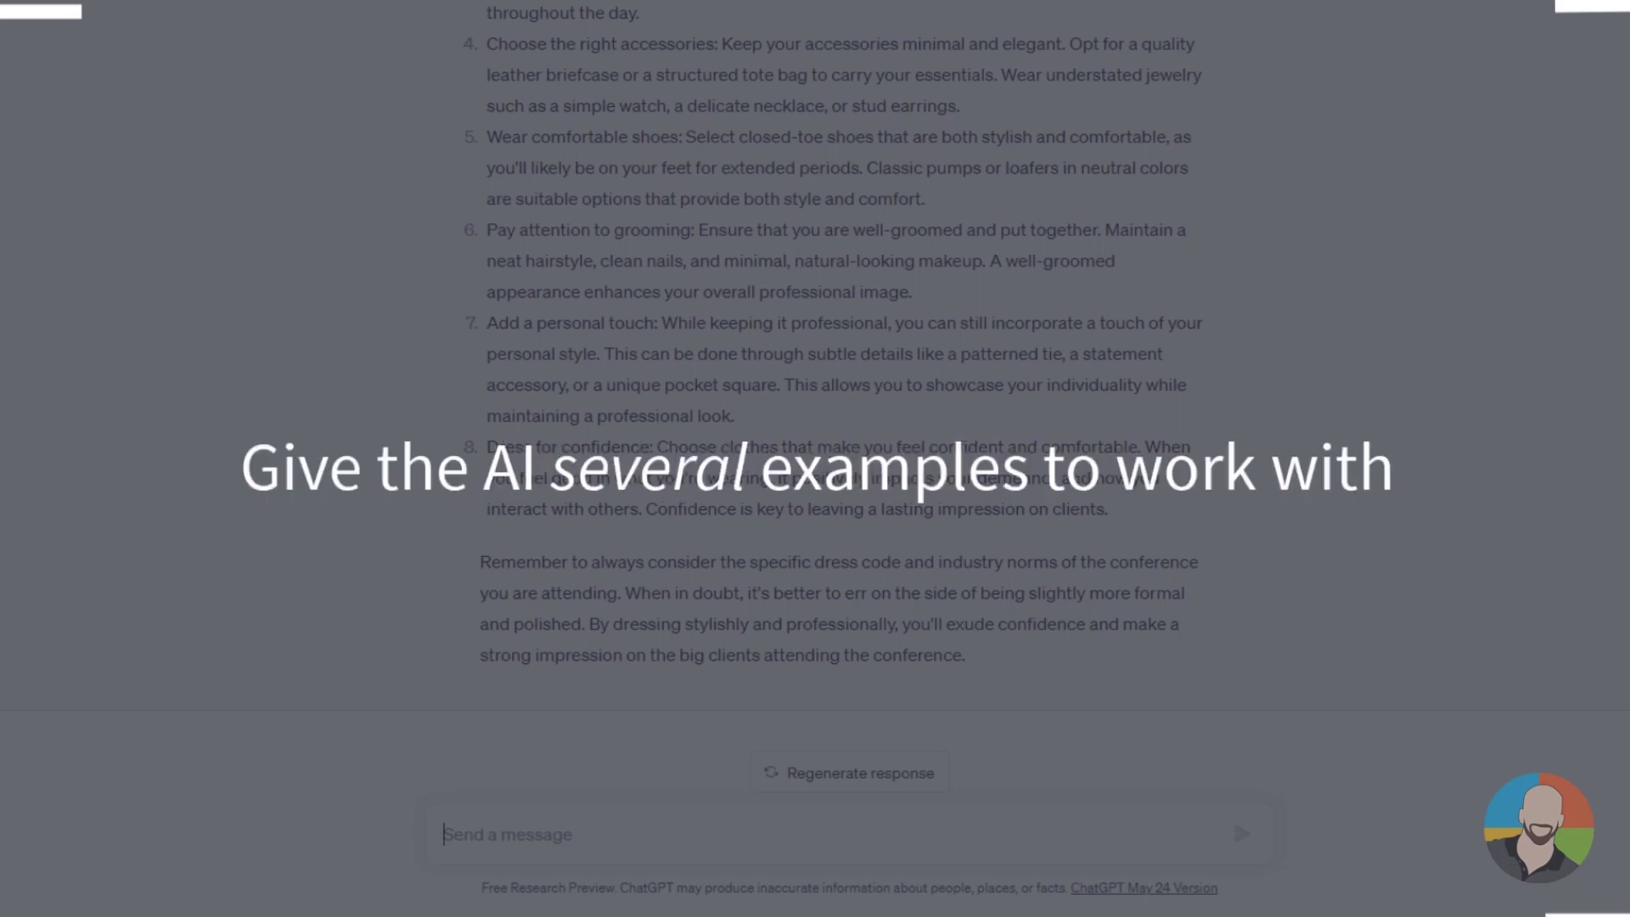
- Resubmit the dress prompt with a third detail, "I often style my hair in various was, which one would be best", and review the response
key(ctrl+v)
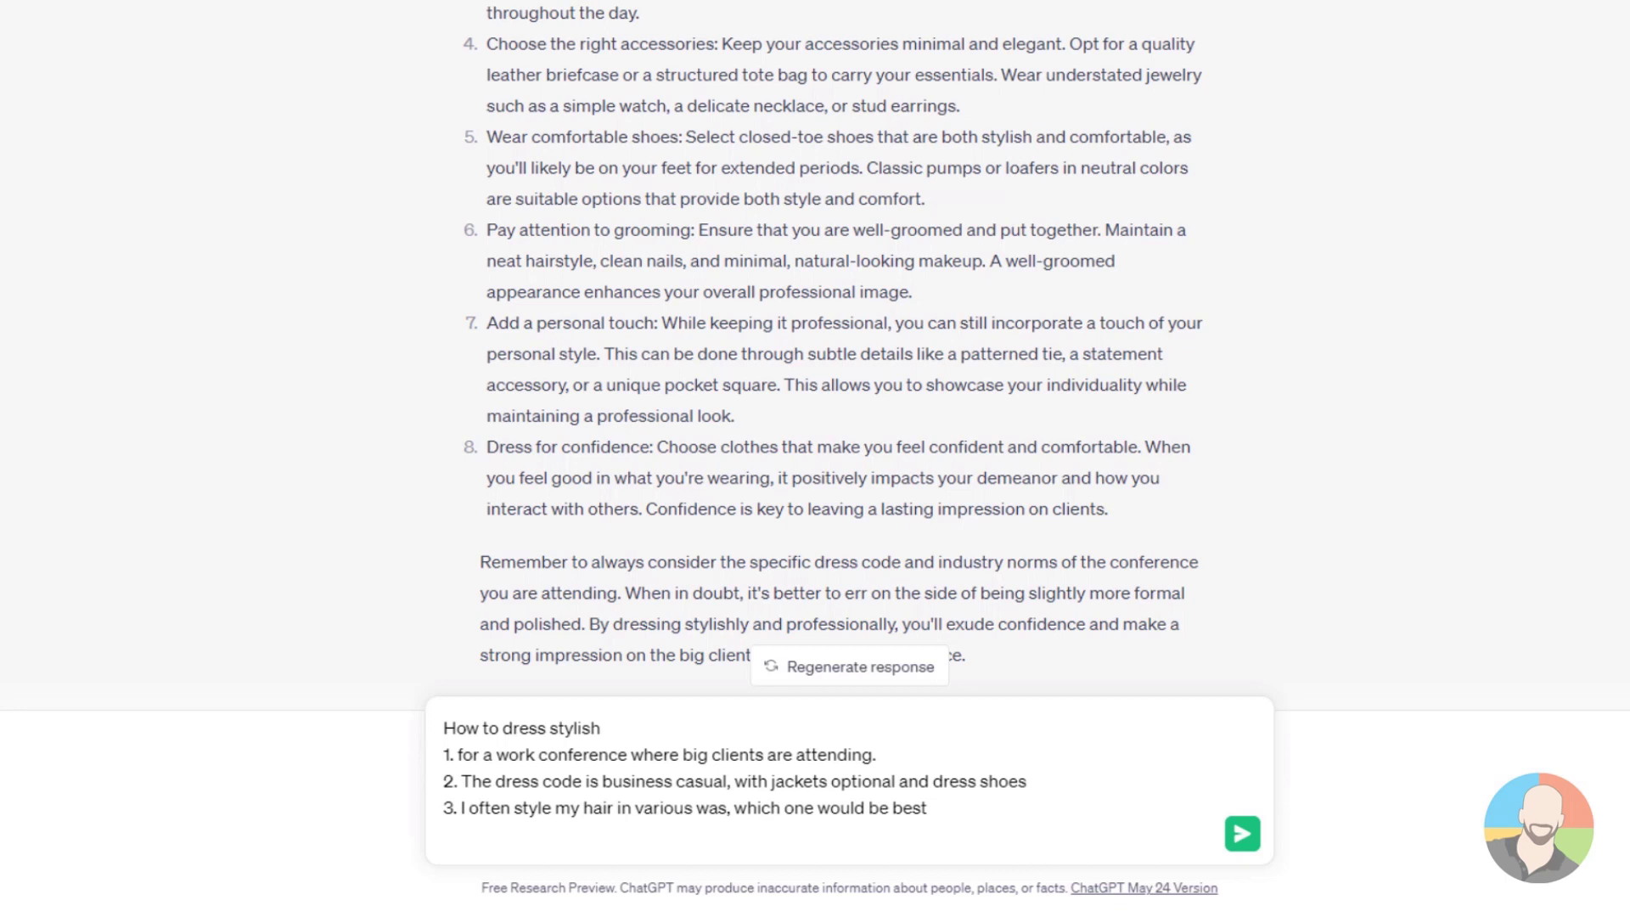
key(Return)
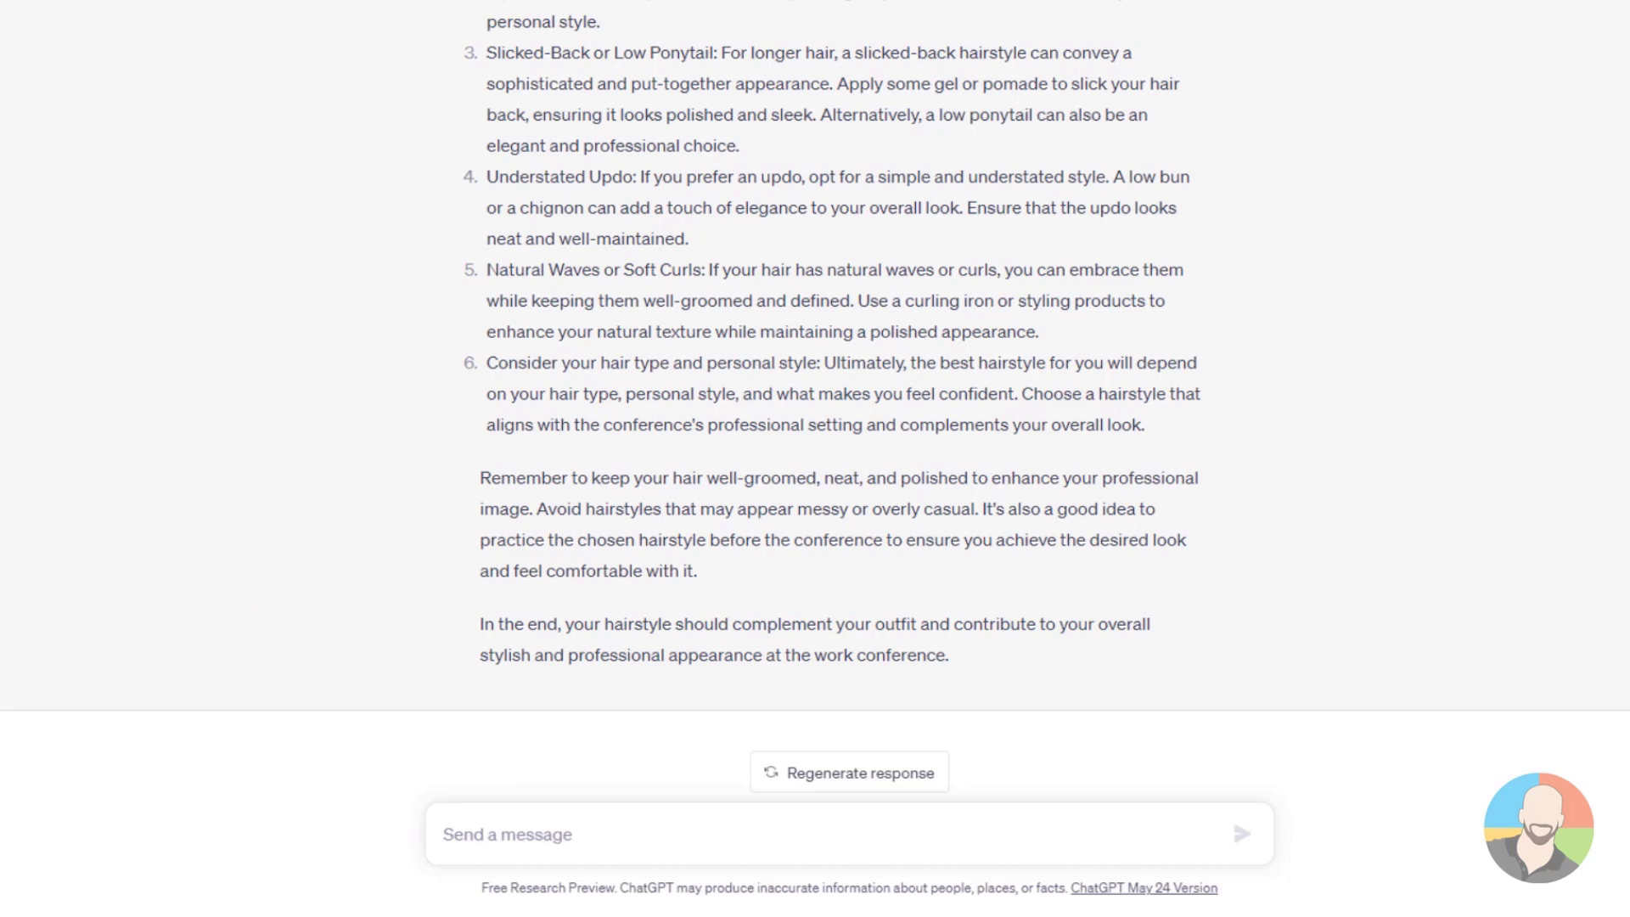
scroll(815, 399, up, 8)
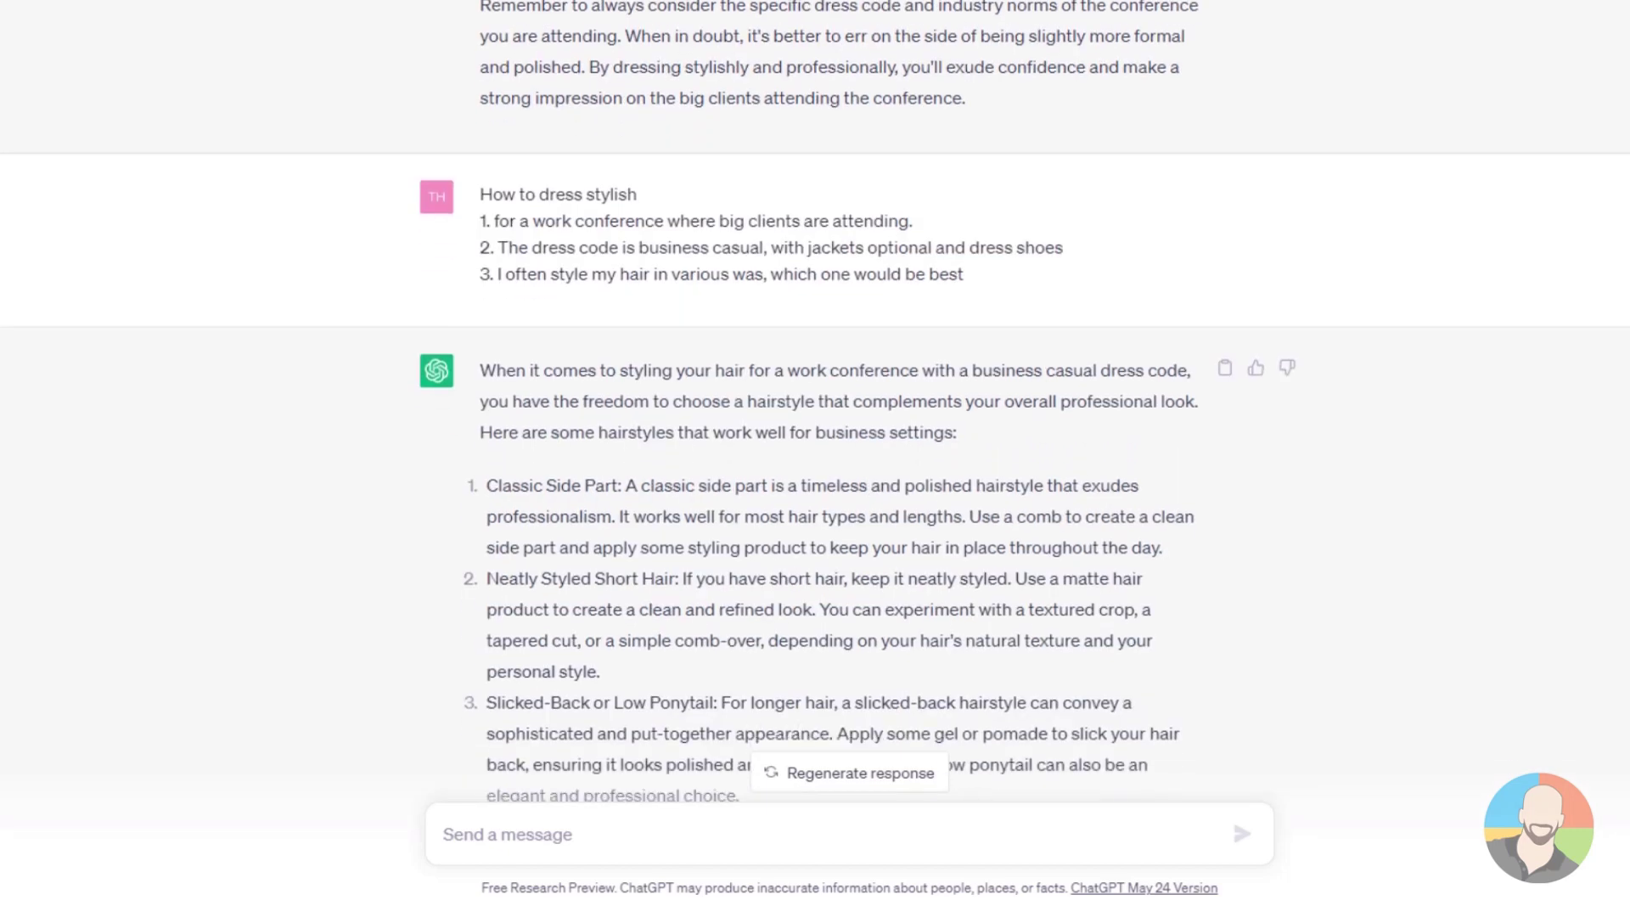
scroll(816, 398, down, 2)
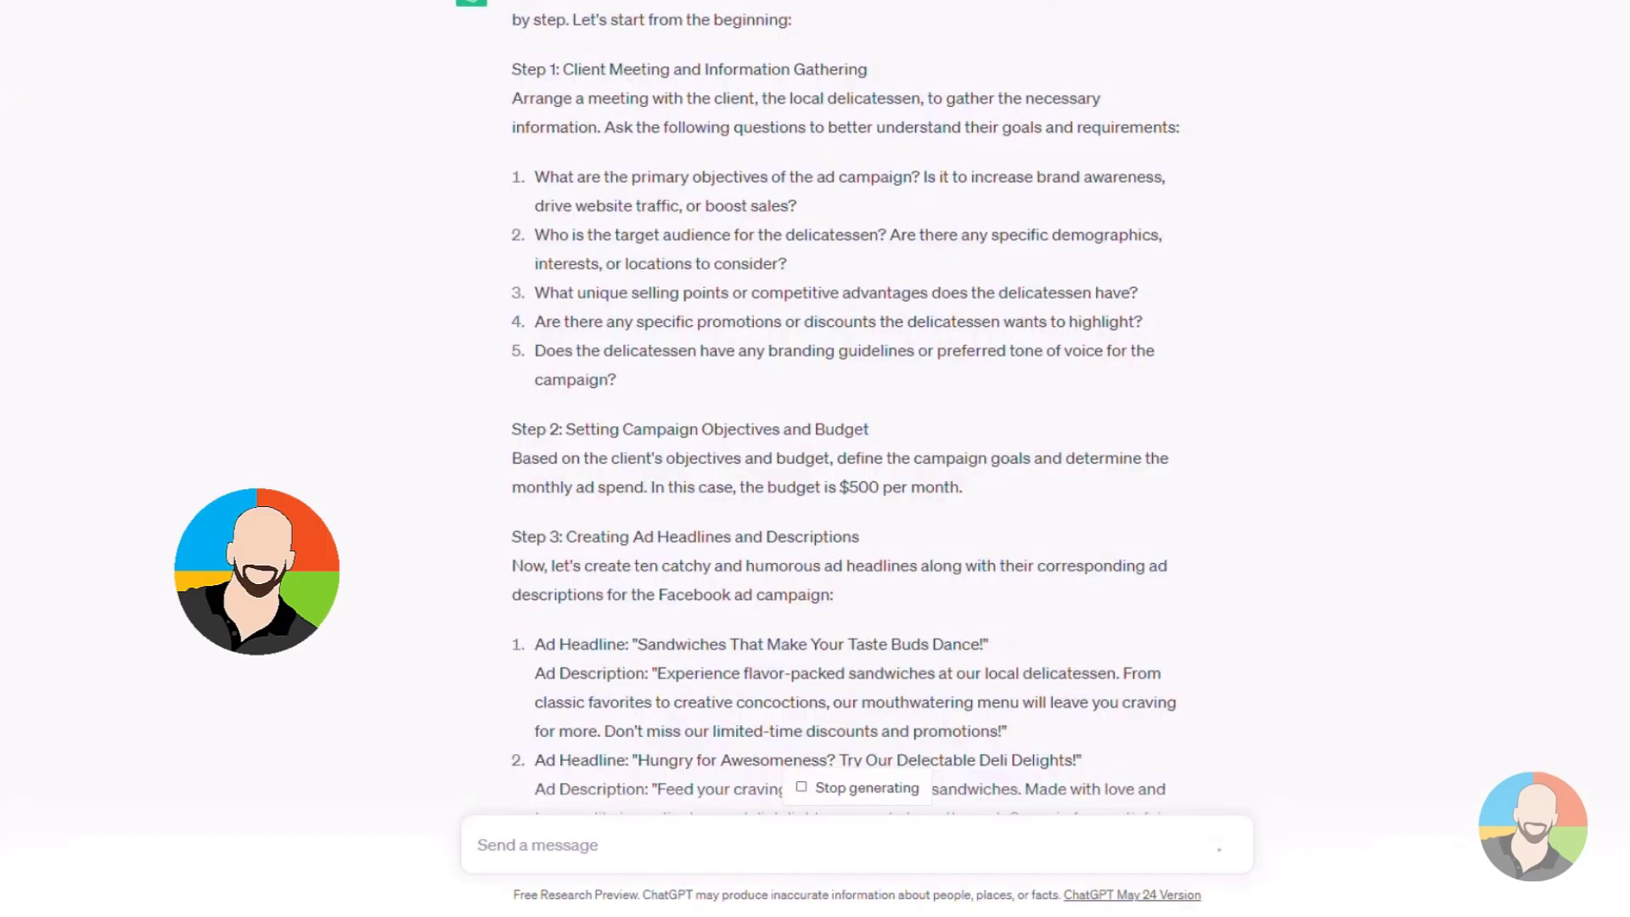
- Look back over the delicatessen Facebook ad campaign prompt and its step-by-step response
scroll(816, 425, up, 5)
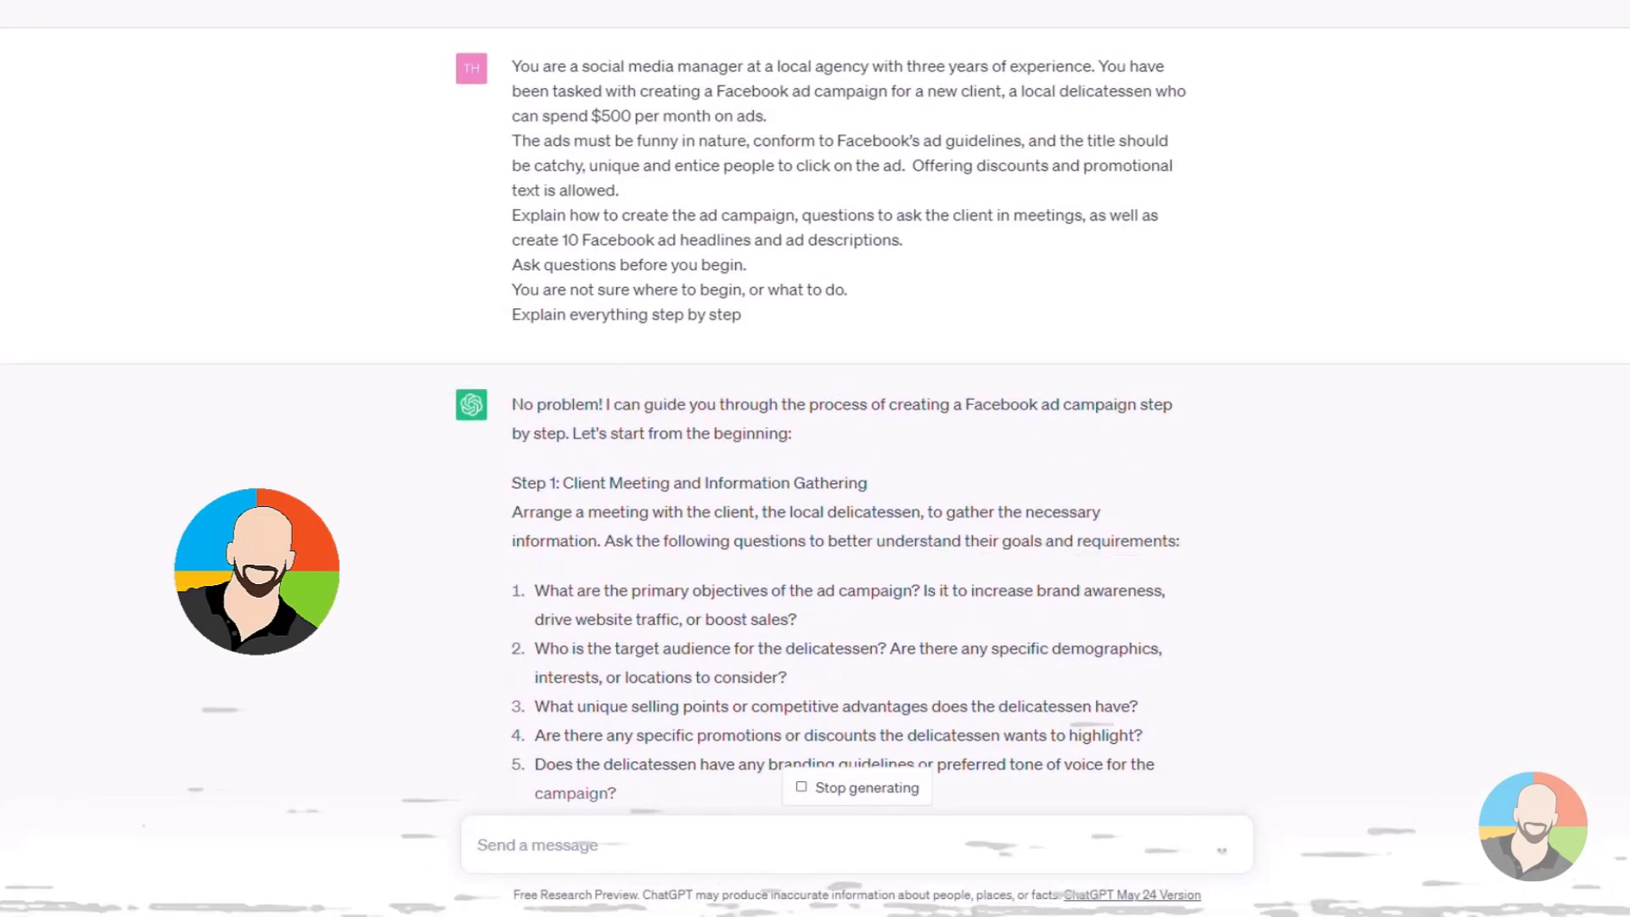
scroll(816, 425, up, 2)
scroll(815, 424, down, 2)
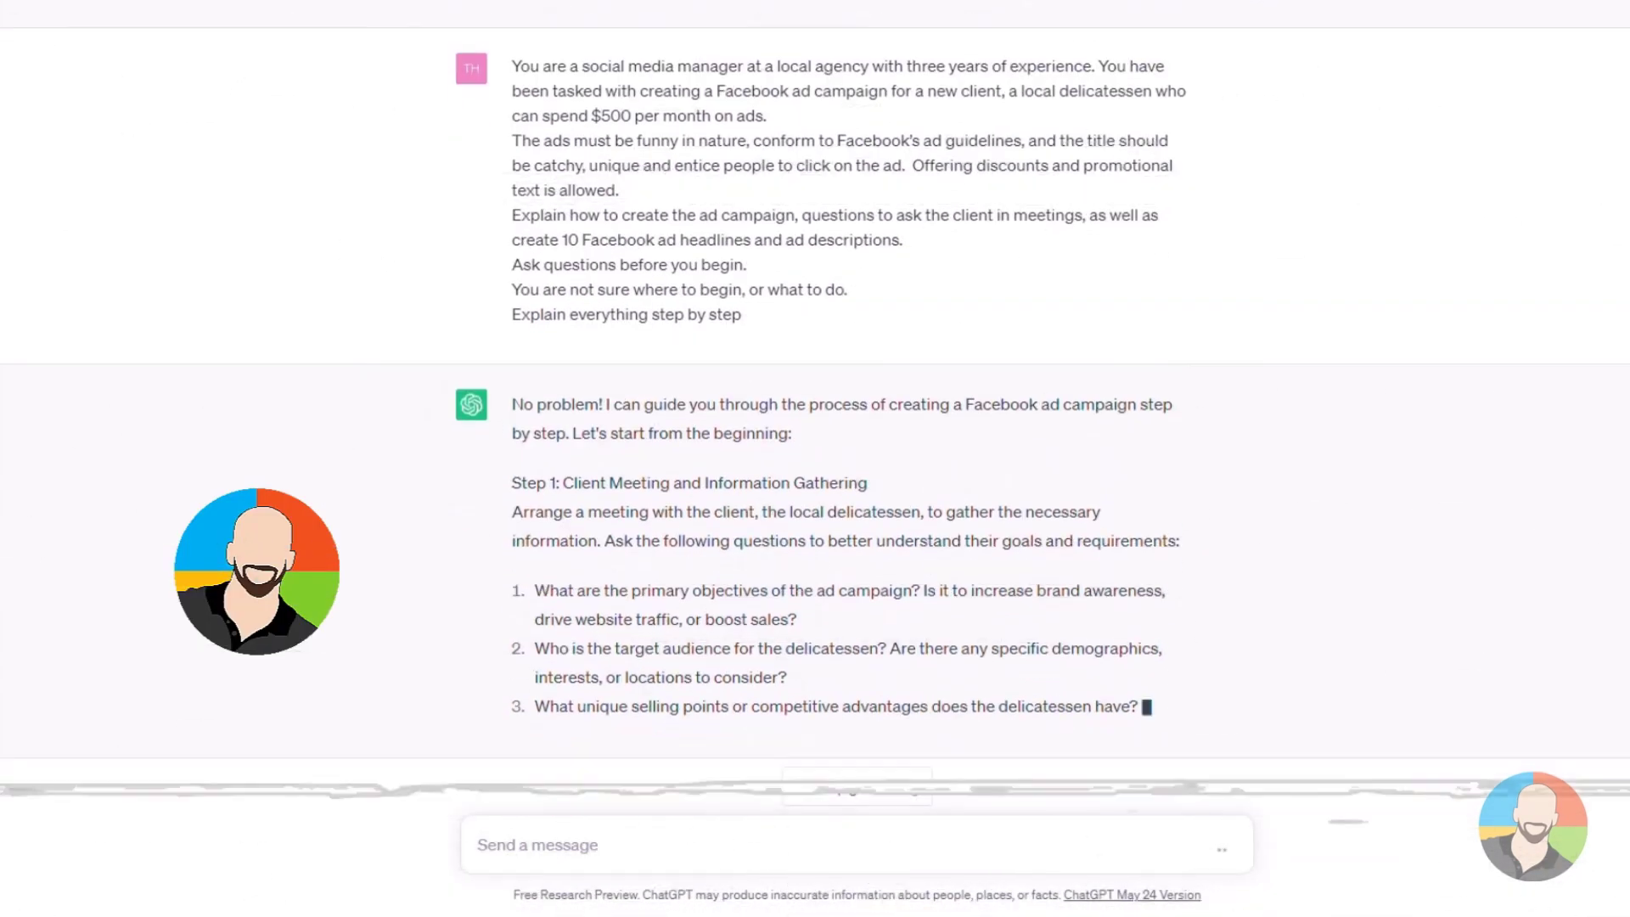
scroll(815, 425, up, 4)
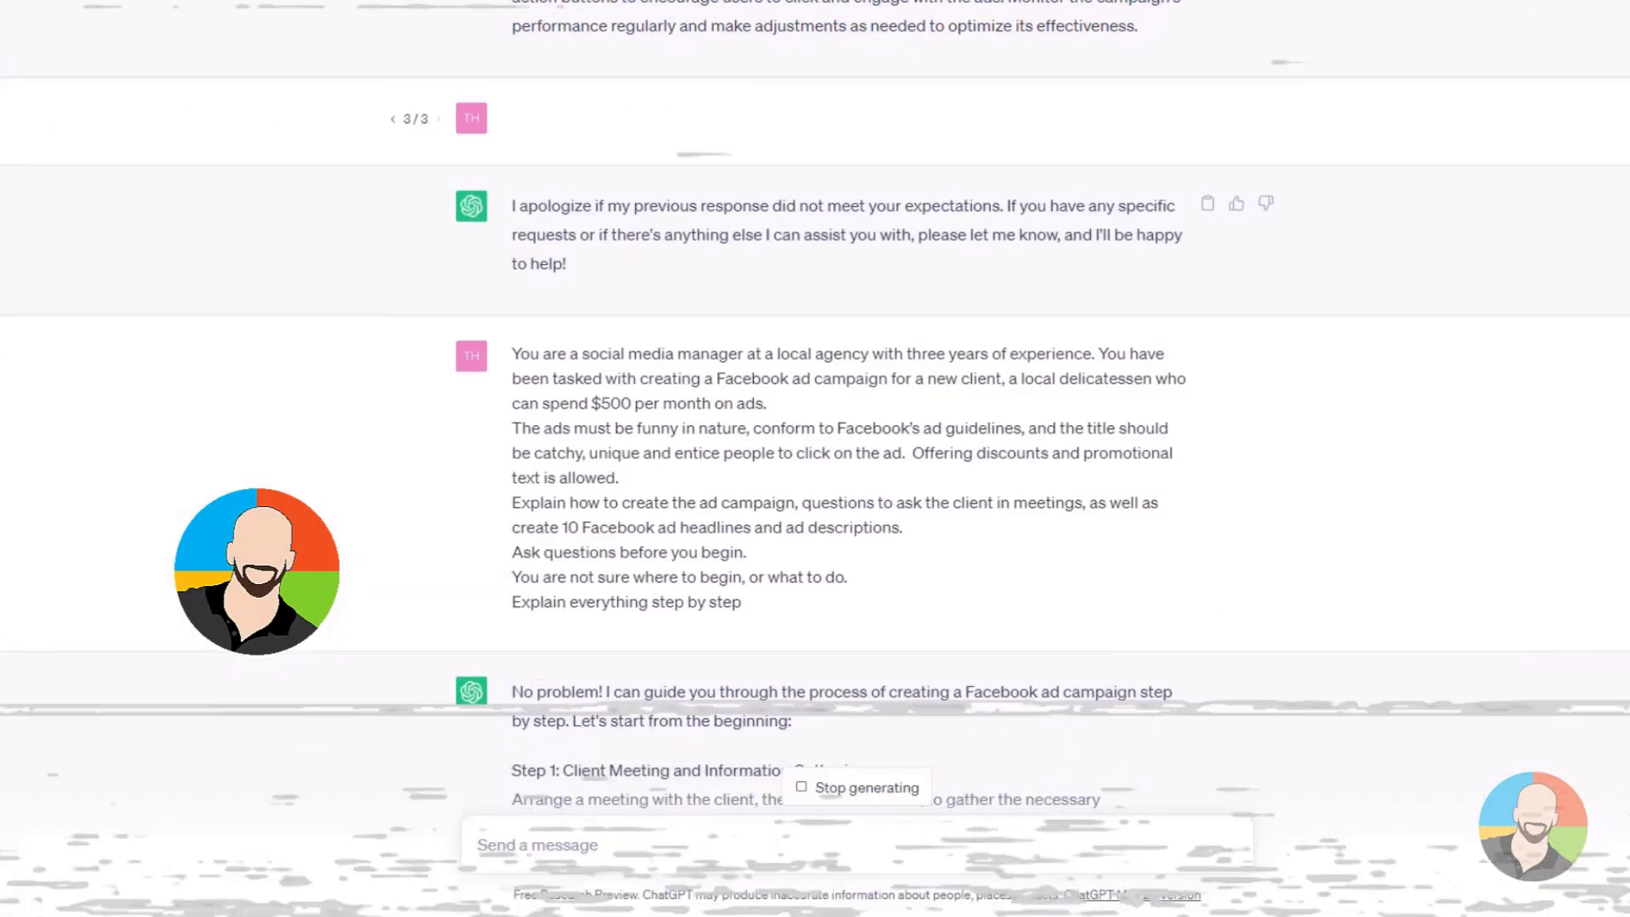
scroll(816, 424, up, 5)
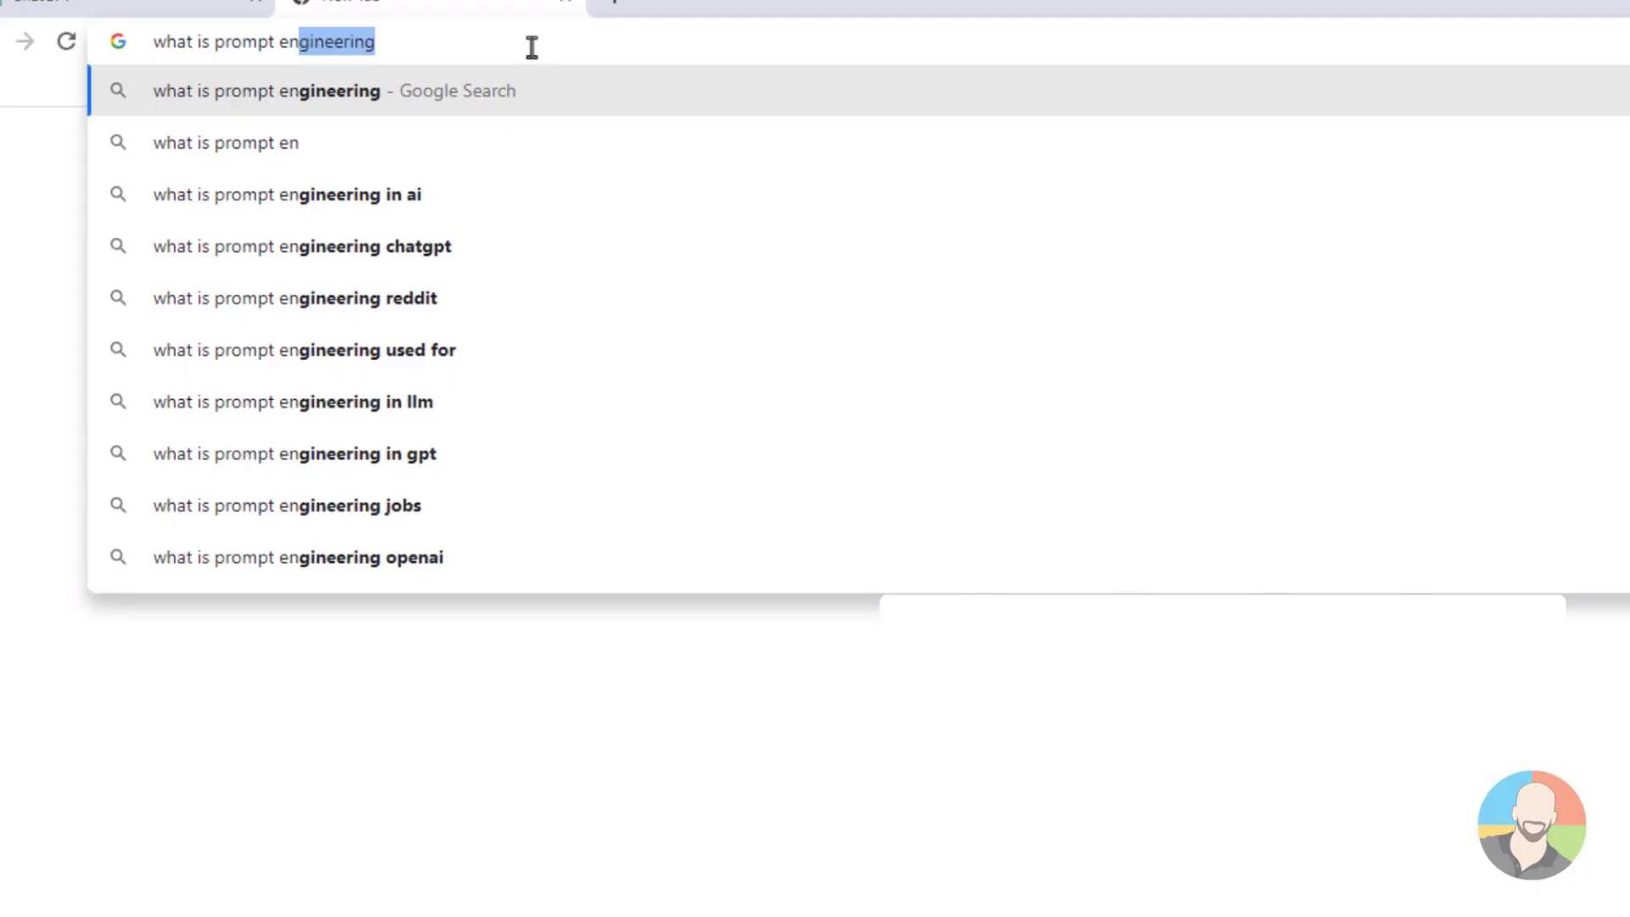
- Enter the web search query "what is prompt engineering" in the new browser tab
text(ginee)
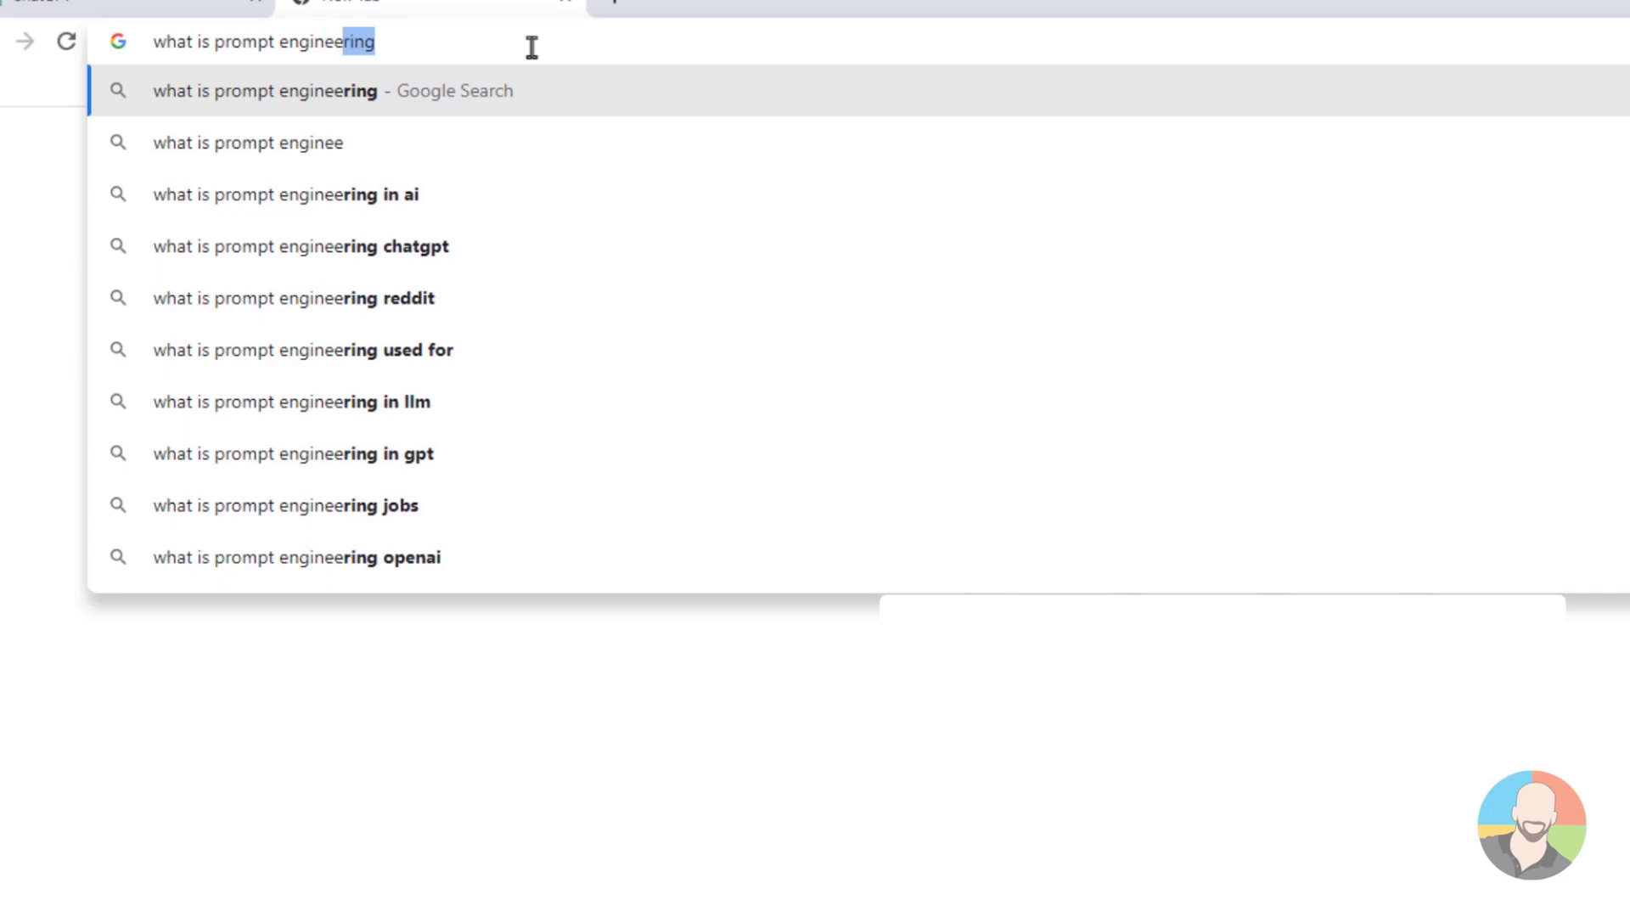
text(ring)
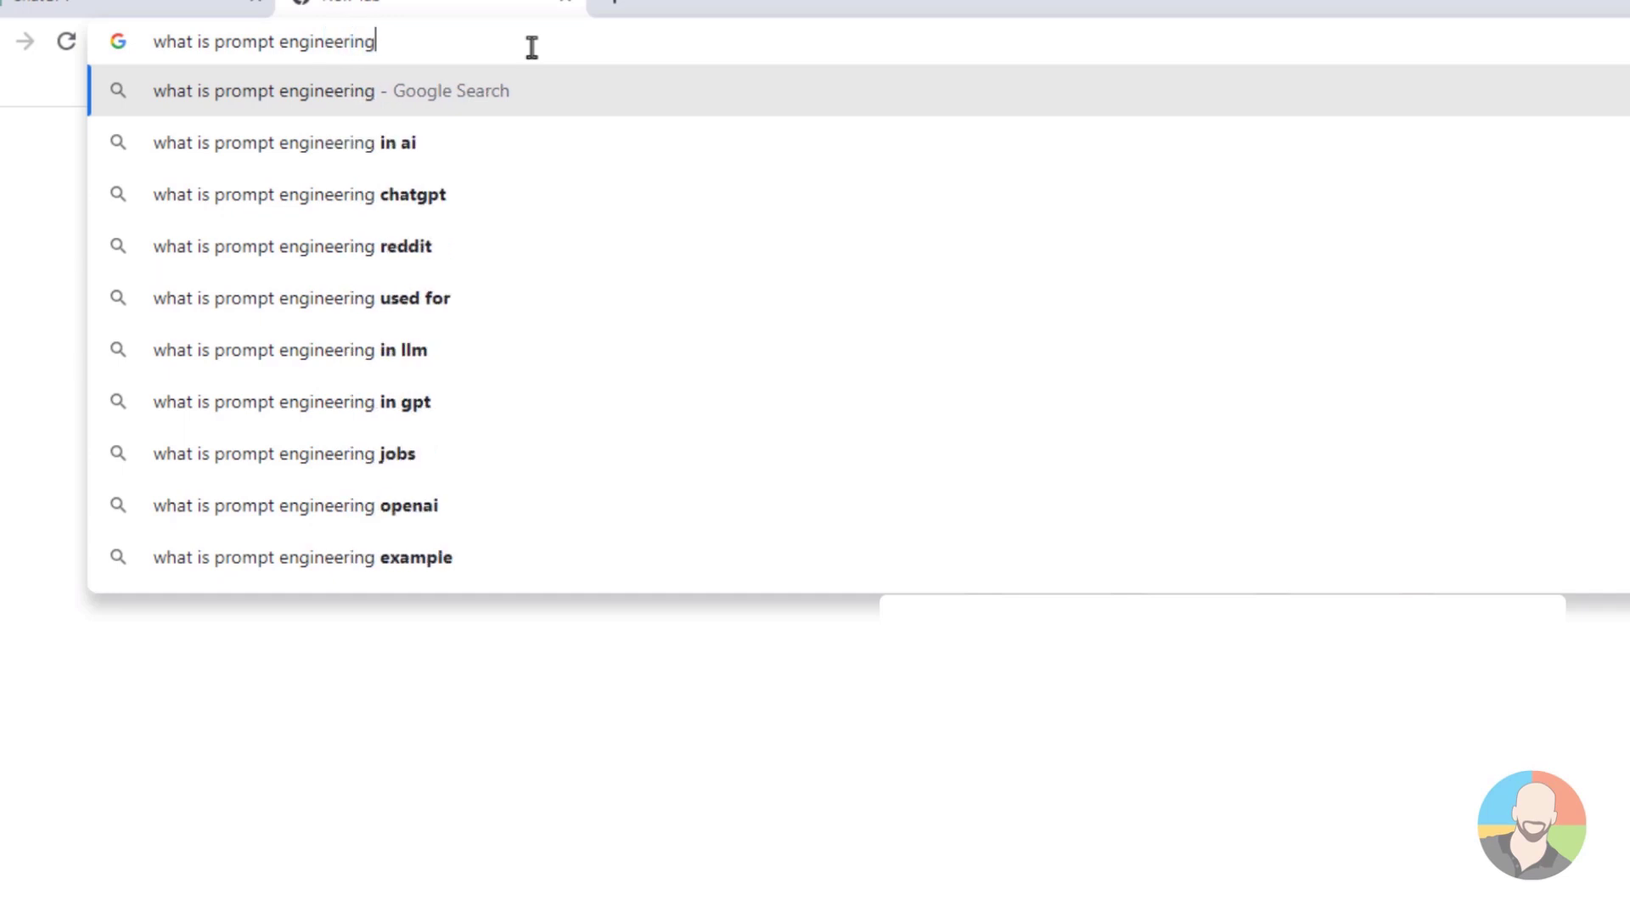